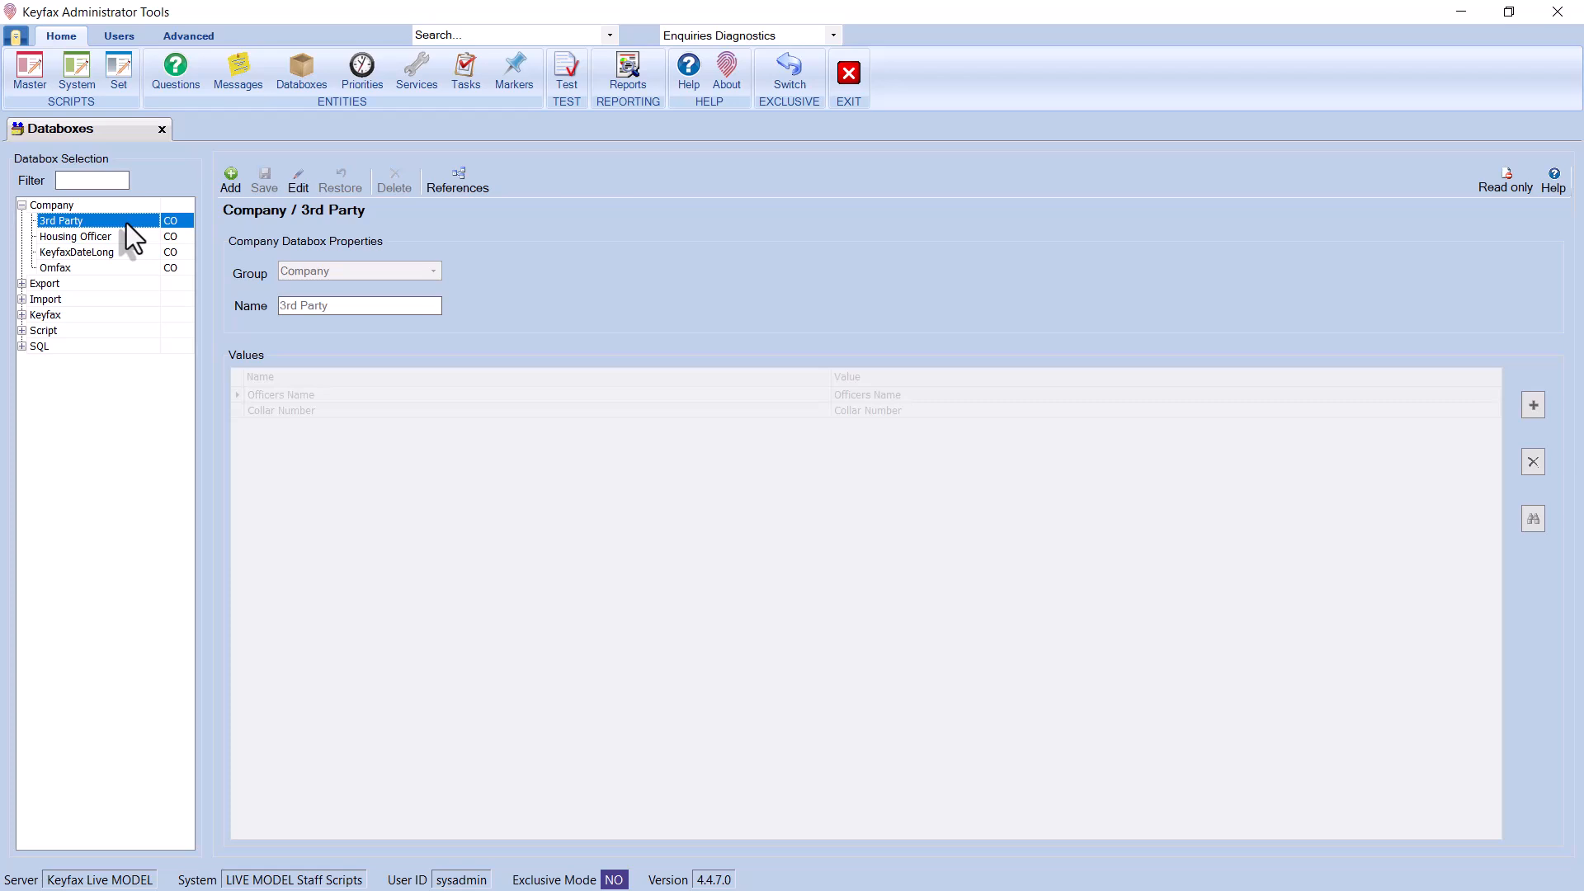
Review the 3rd Party, Housing Officer and Omfax databoxes, toggling Edit on each
{"action": "left_click", "coordinate": [295, 187]}
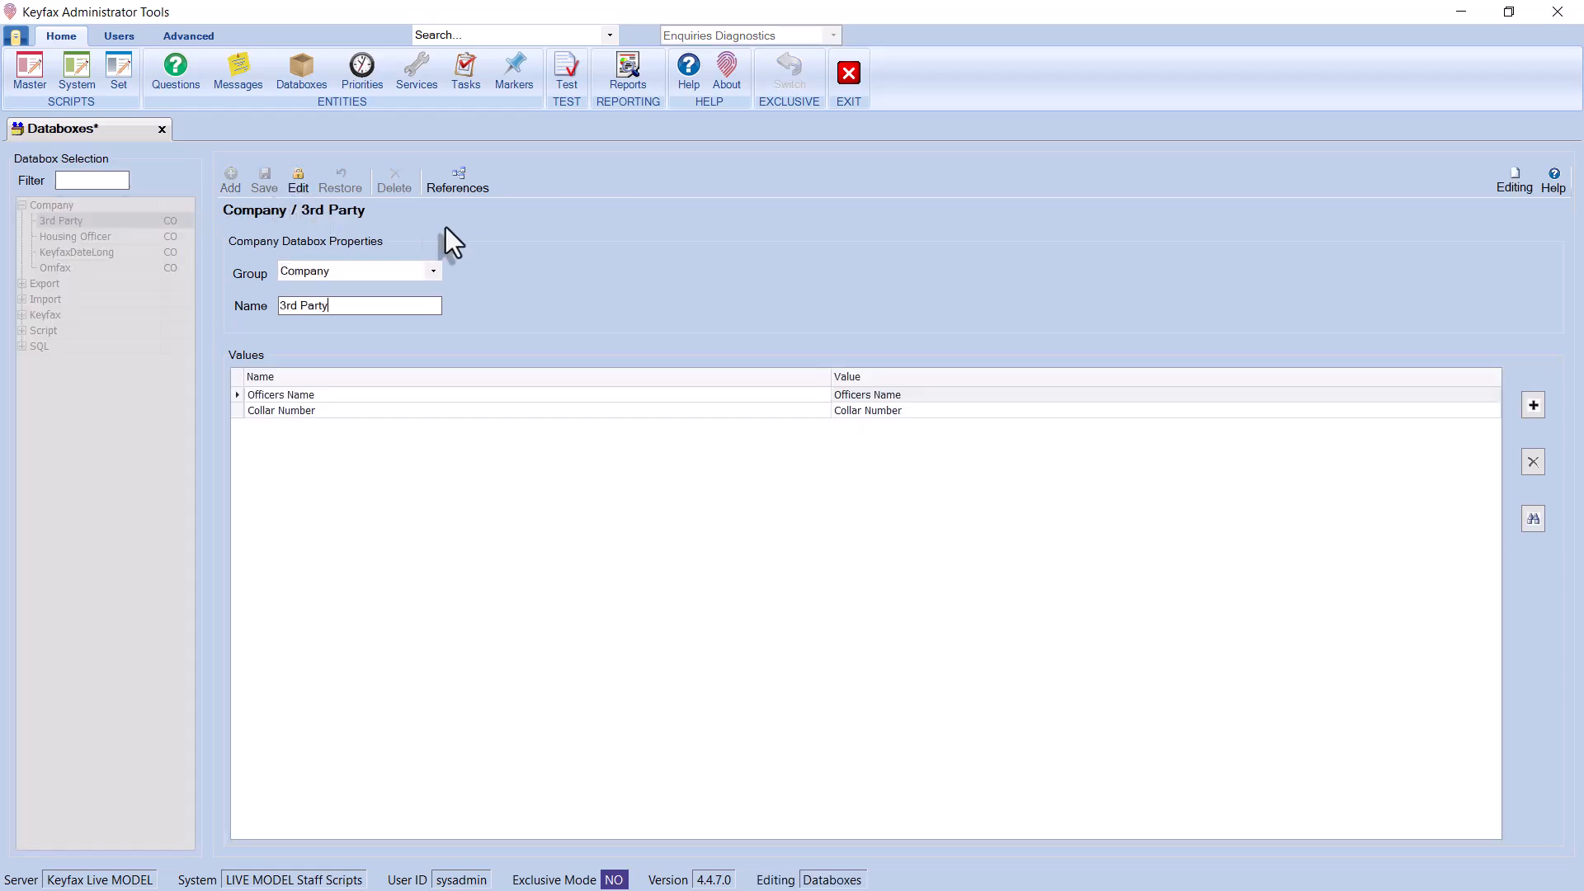
{"action": "left_click", "coordinate": [300, 179]}
{"action": "left_click", "coordinate": [97, 235]}
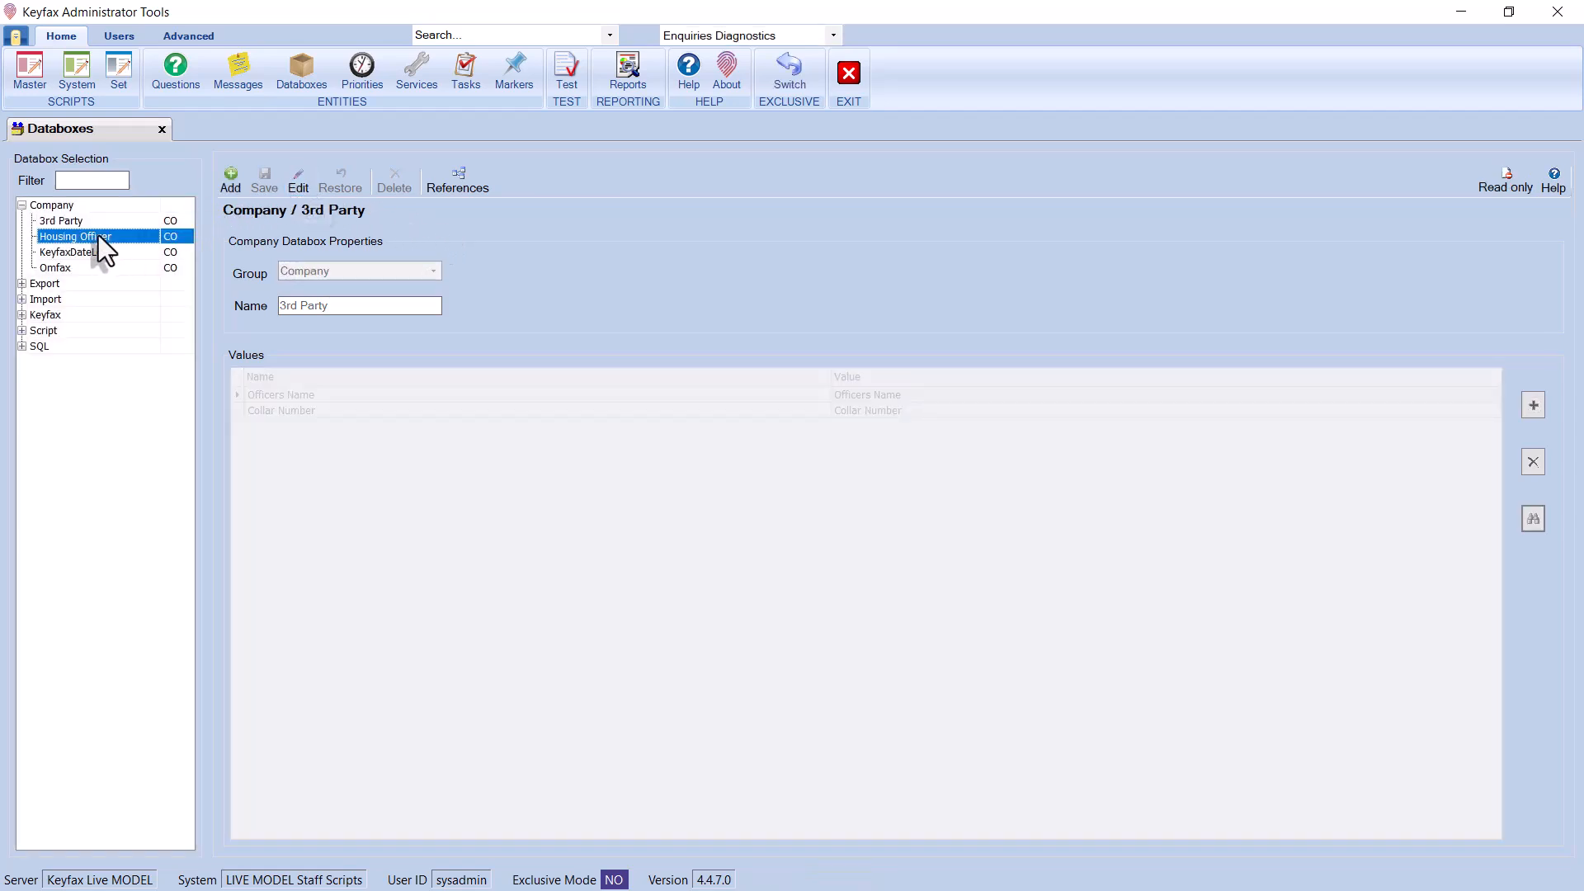
{"action": "left_click", "coordinate": [305, 180]}
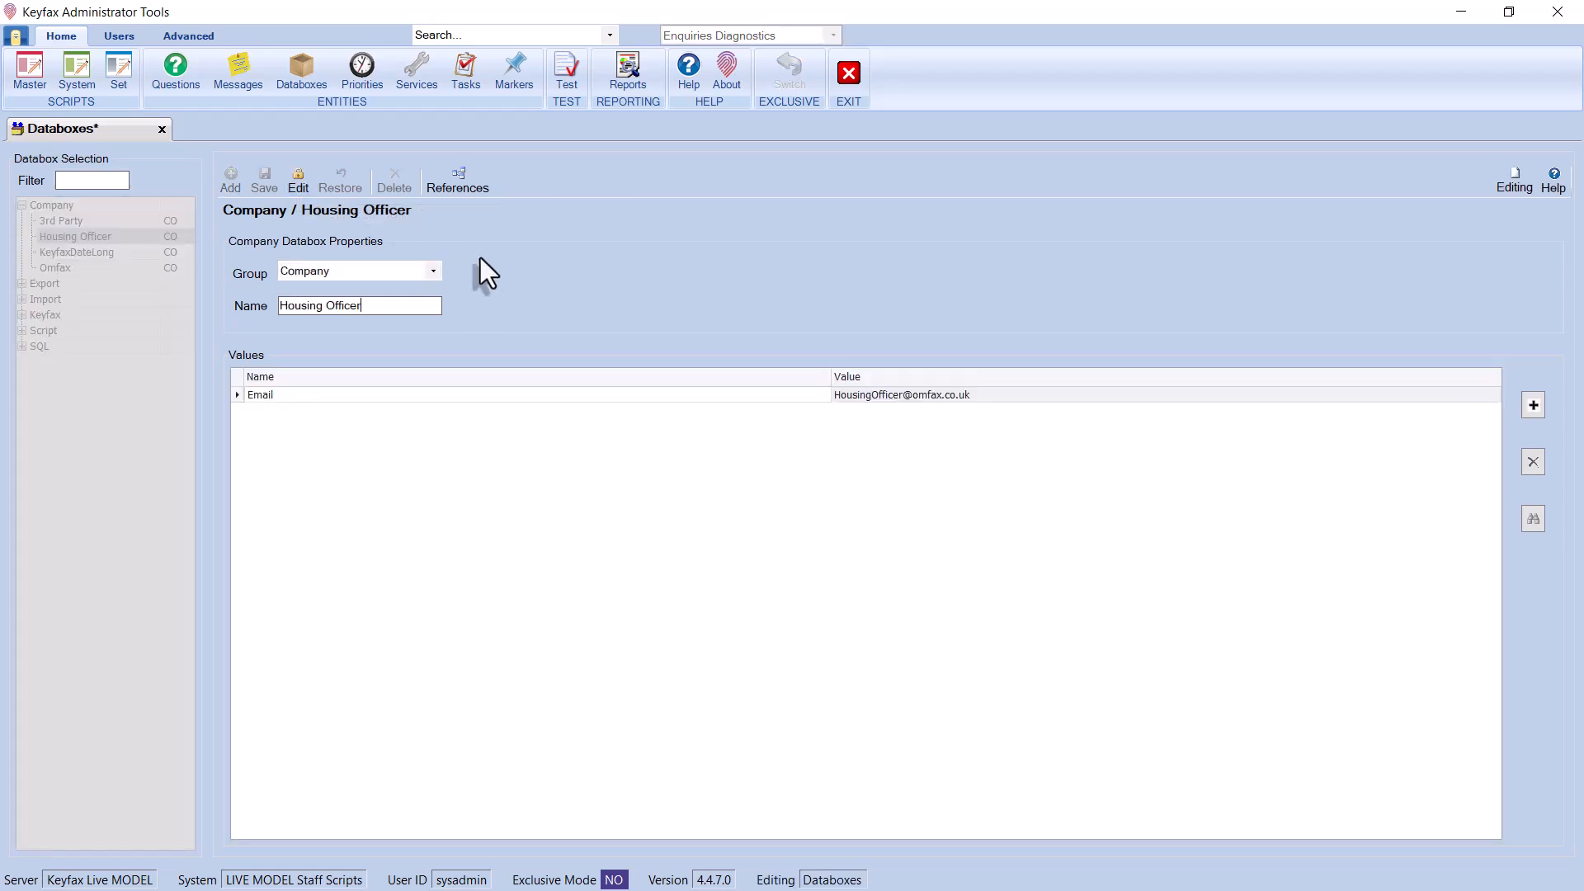
{"action": "left_click", "coordinate": [295, 178]}
{"action": "left_click", "coordinate": [135, 268]}
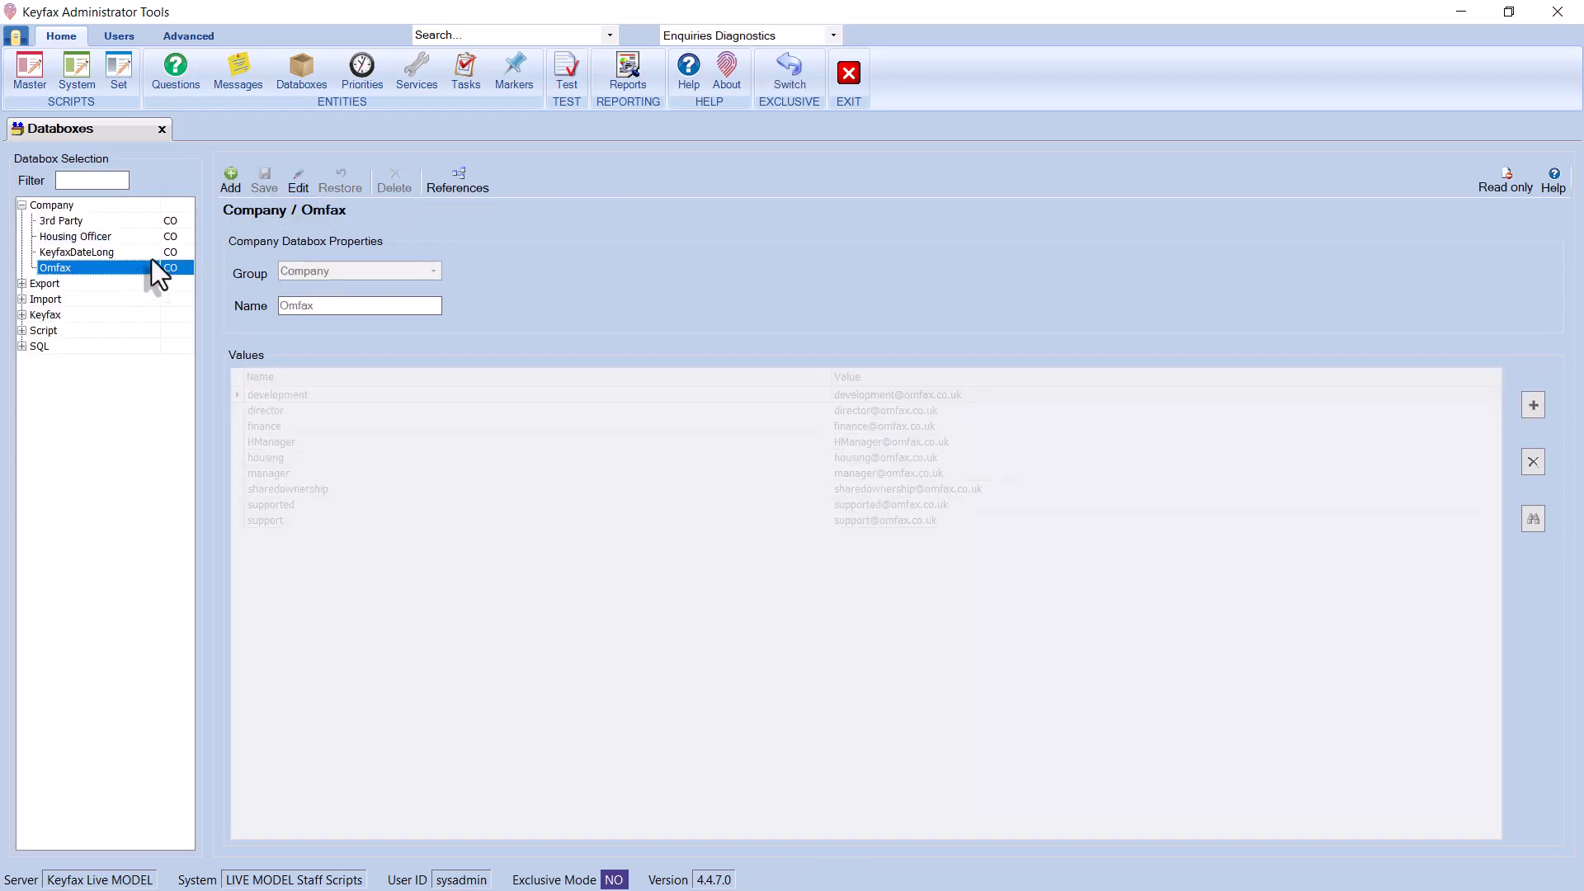
{"action": "left_click", "coordinate": [305, 180]}
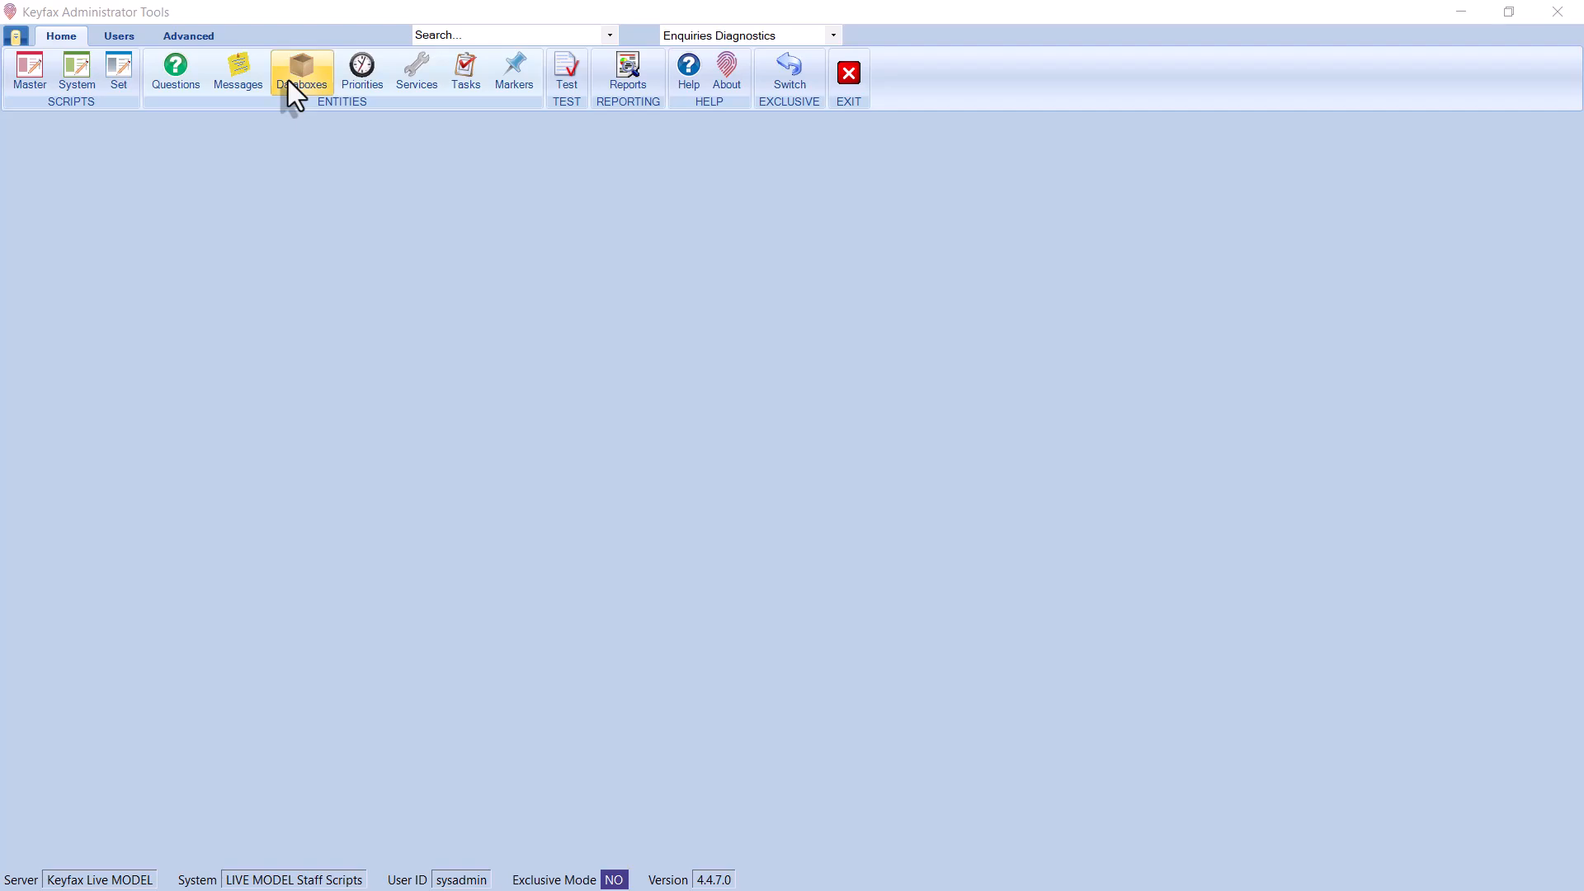
Add a Company data databox in the Company group named 'Email address'
{"action": "left_click", "coordinate": [297, 74]}
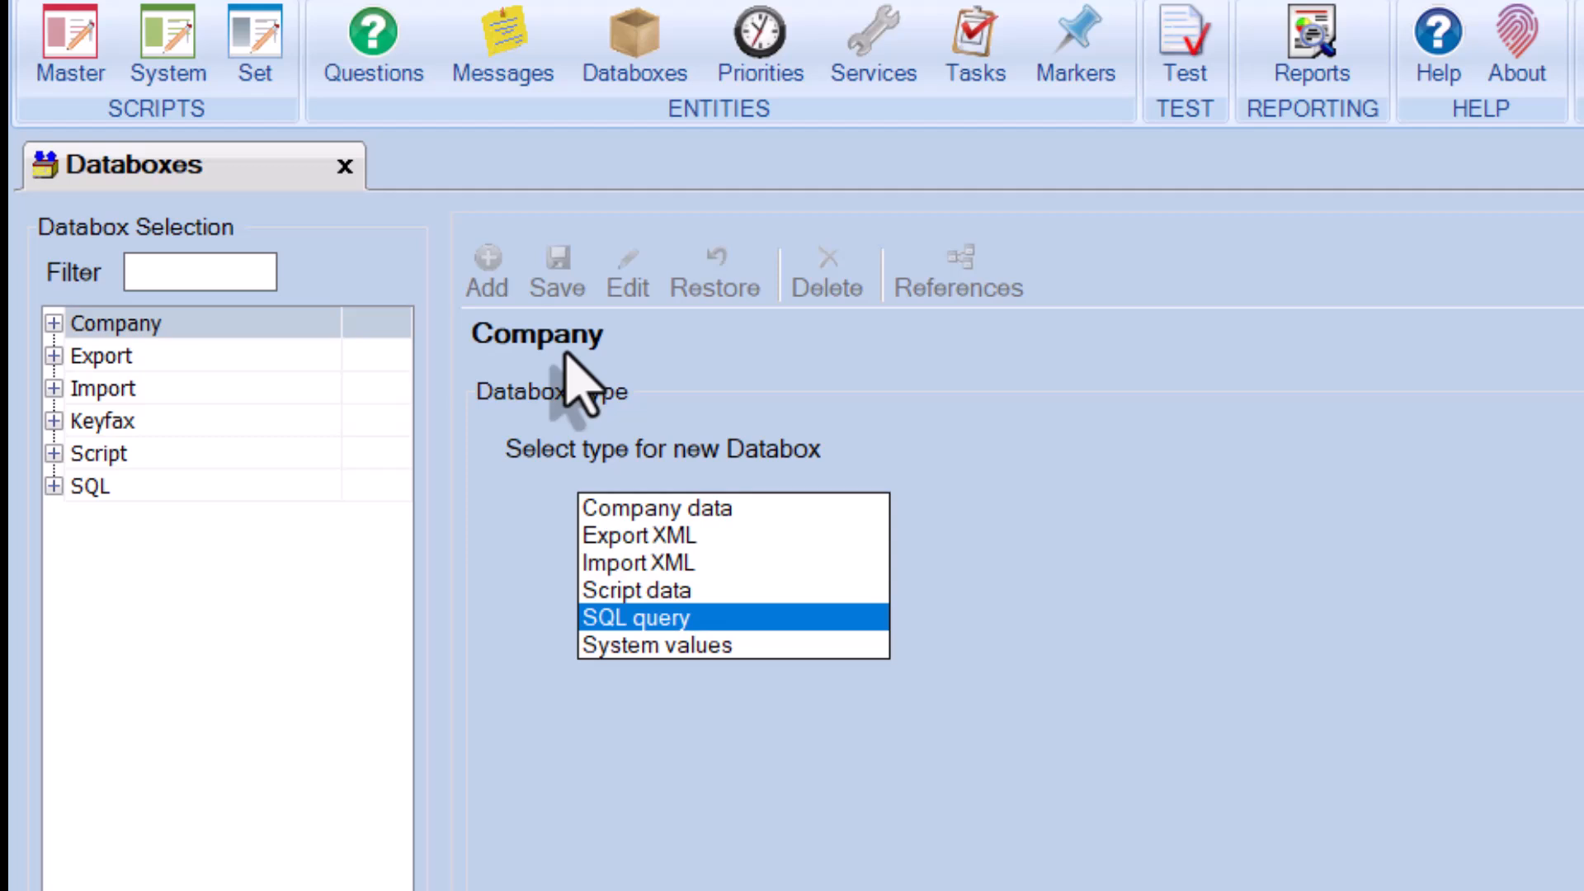
{"action": "left_click", "coordinate": [854, 506]}
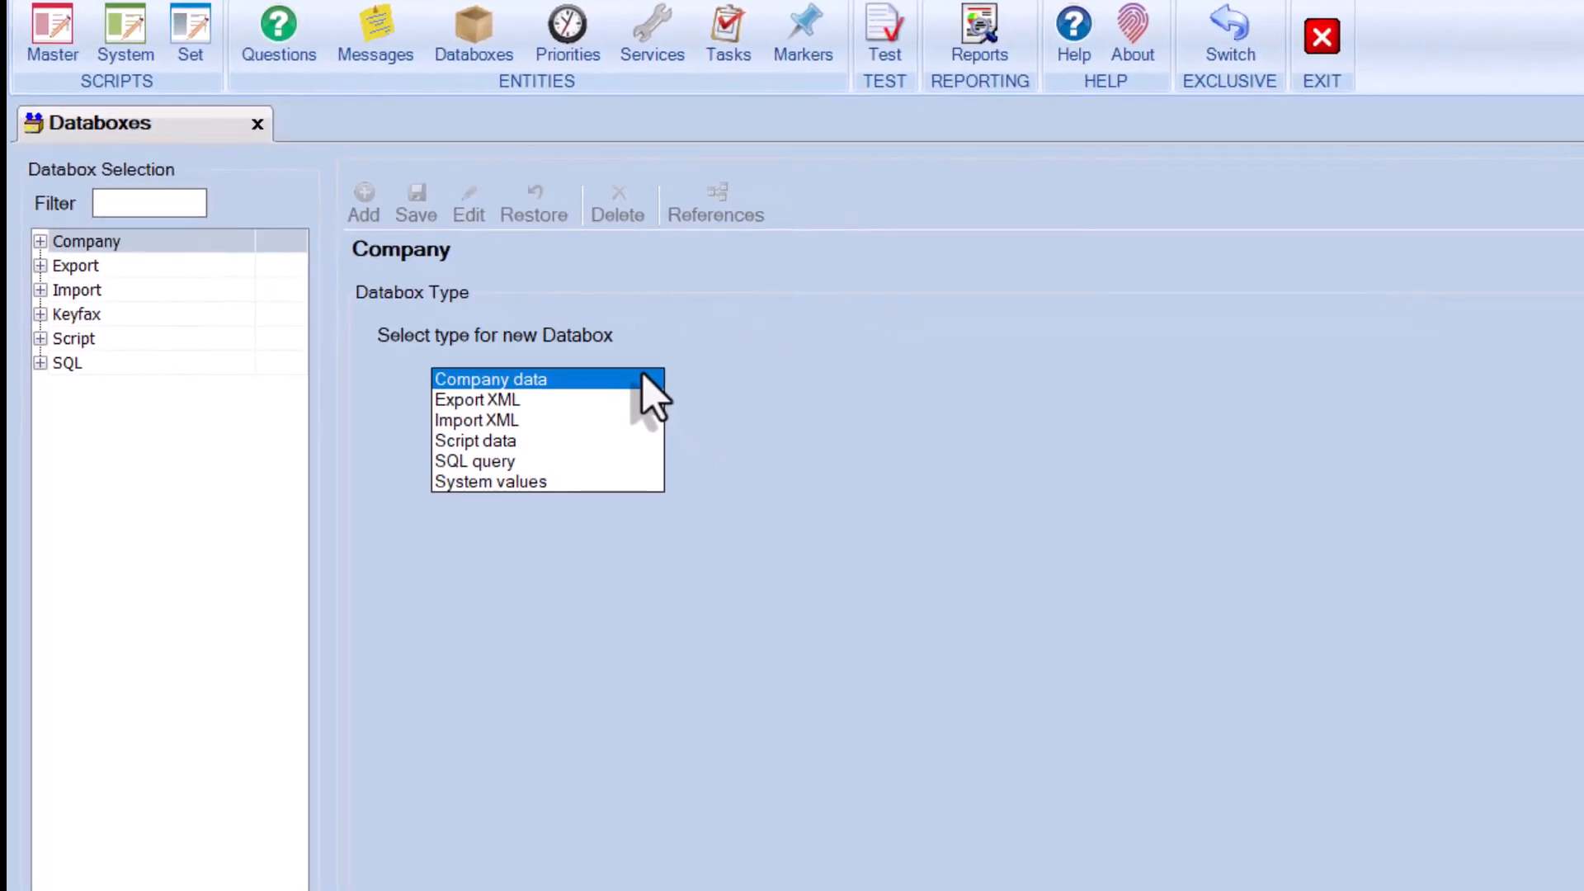
{"action": "double_click", "coordinate": [643, 378]}
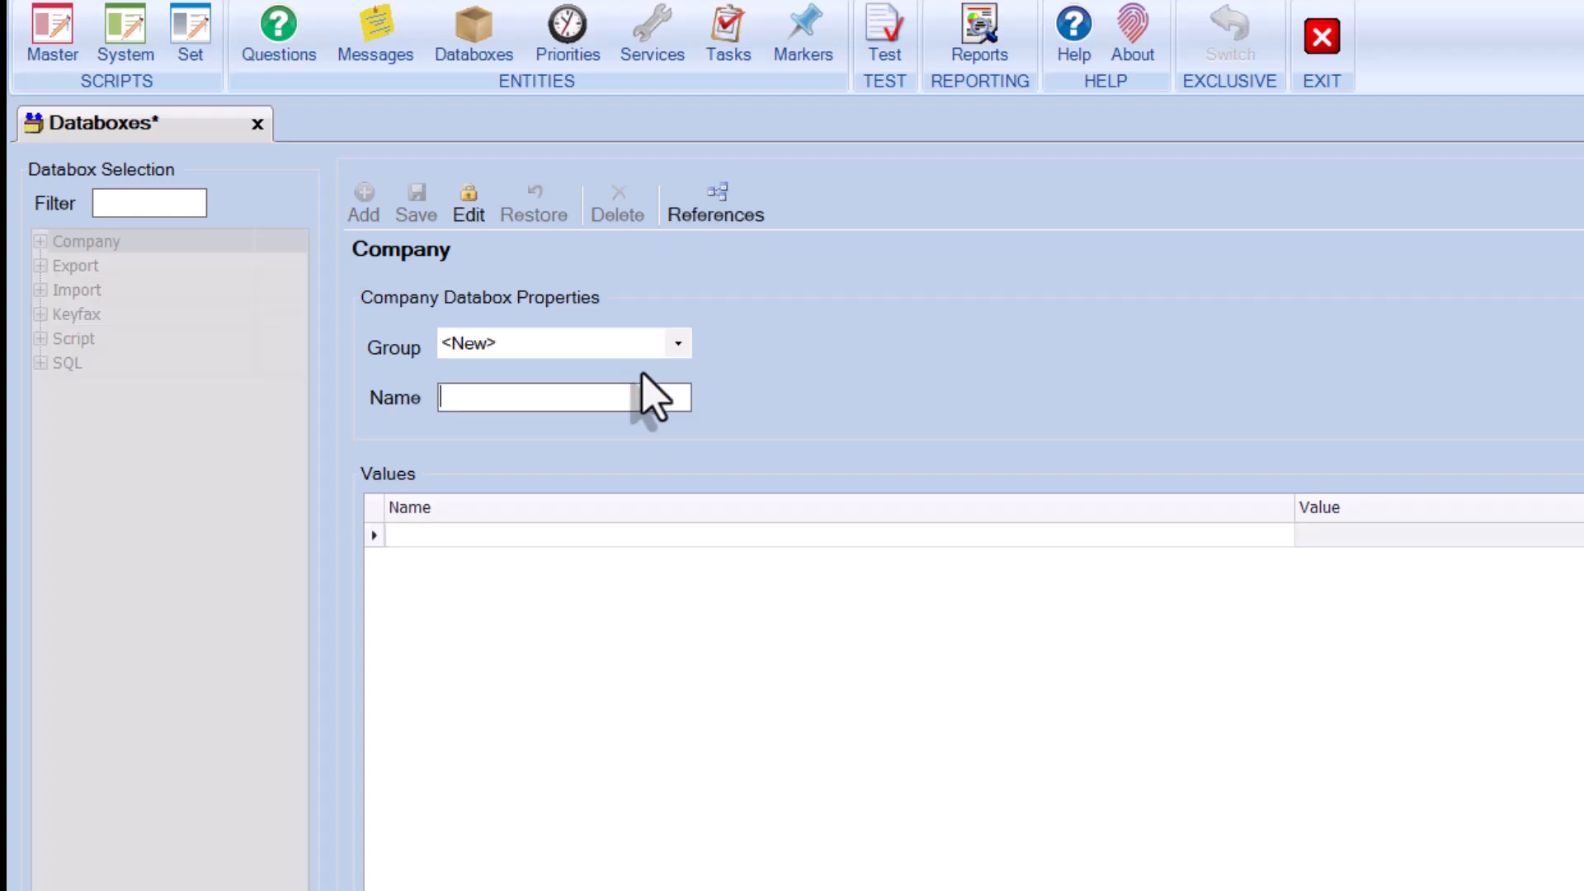
{"action": "left_click", "coordinate": [679, 347]}
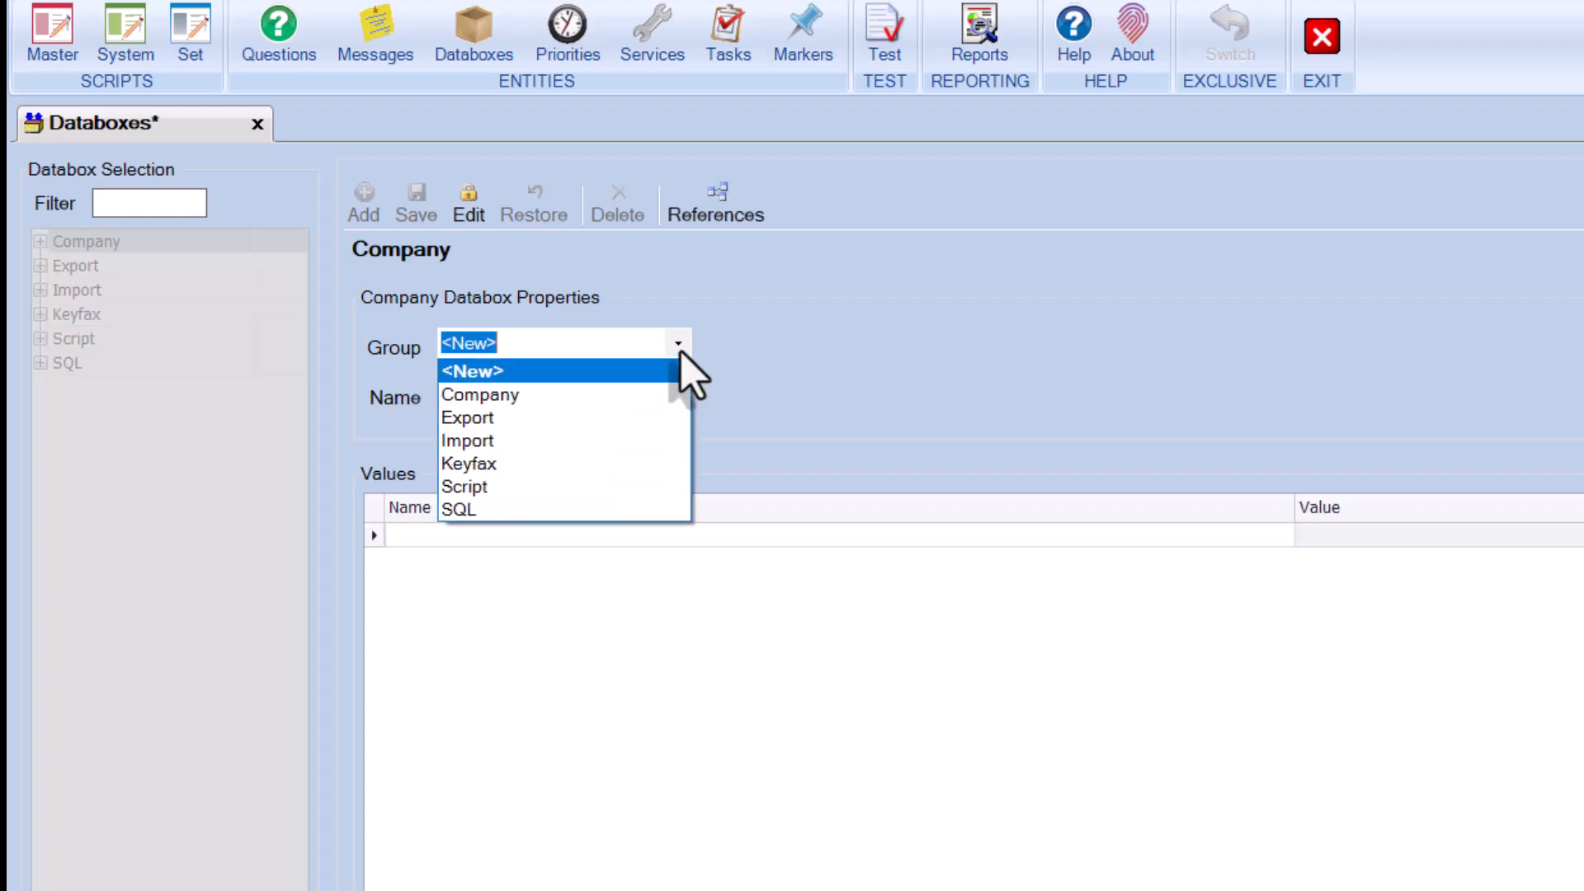
{"action": "left_click", "coordinate": [663, 390]}
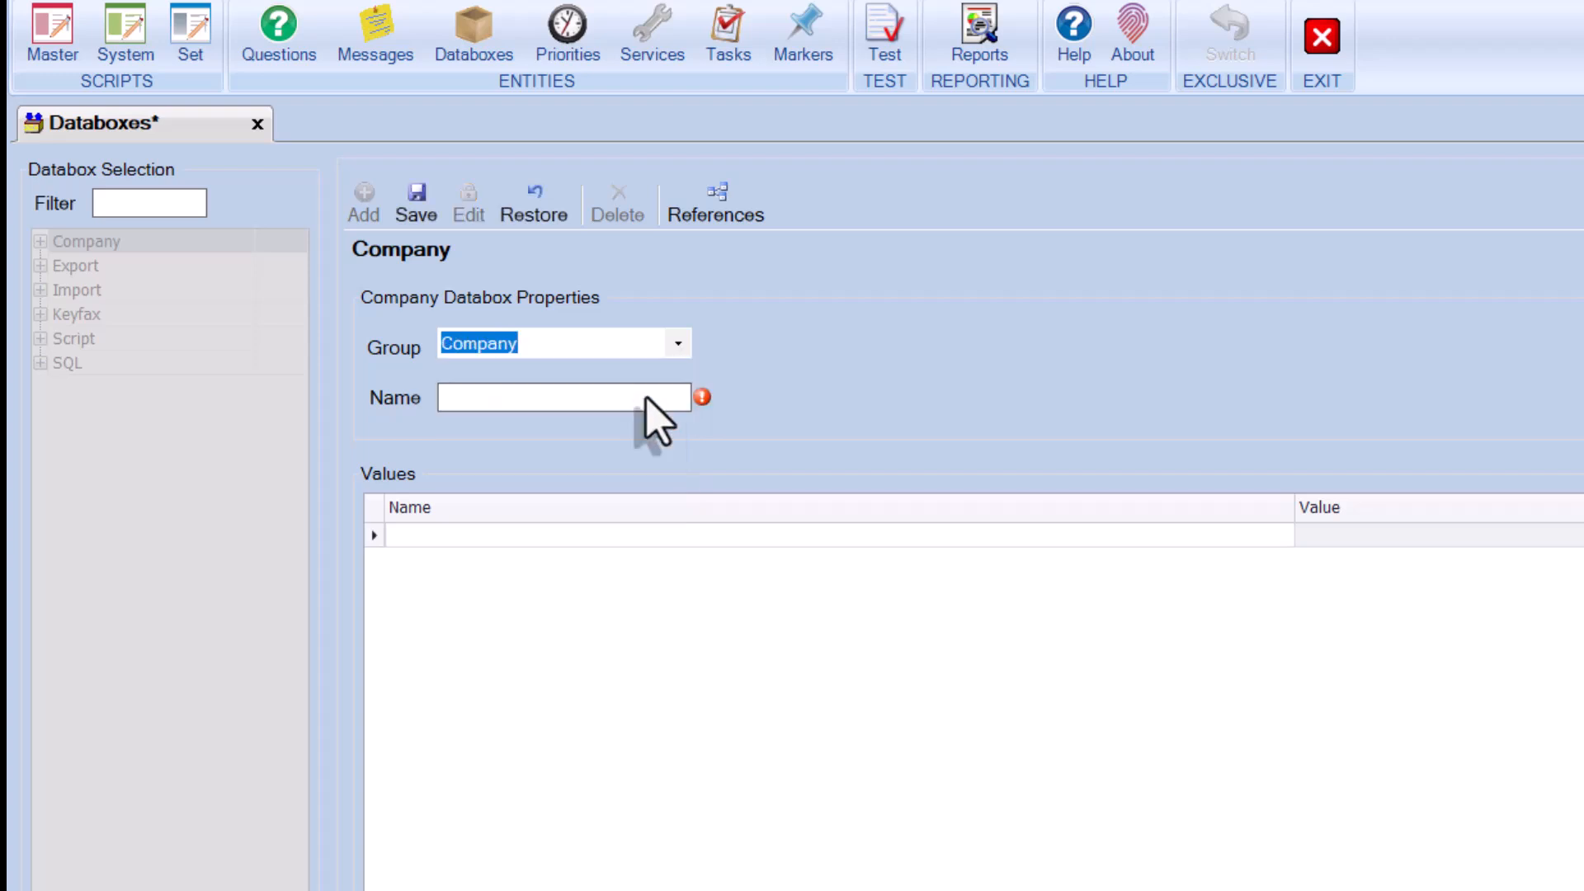
{"action": "left_click", "coordinate": [647, 398]}
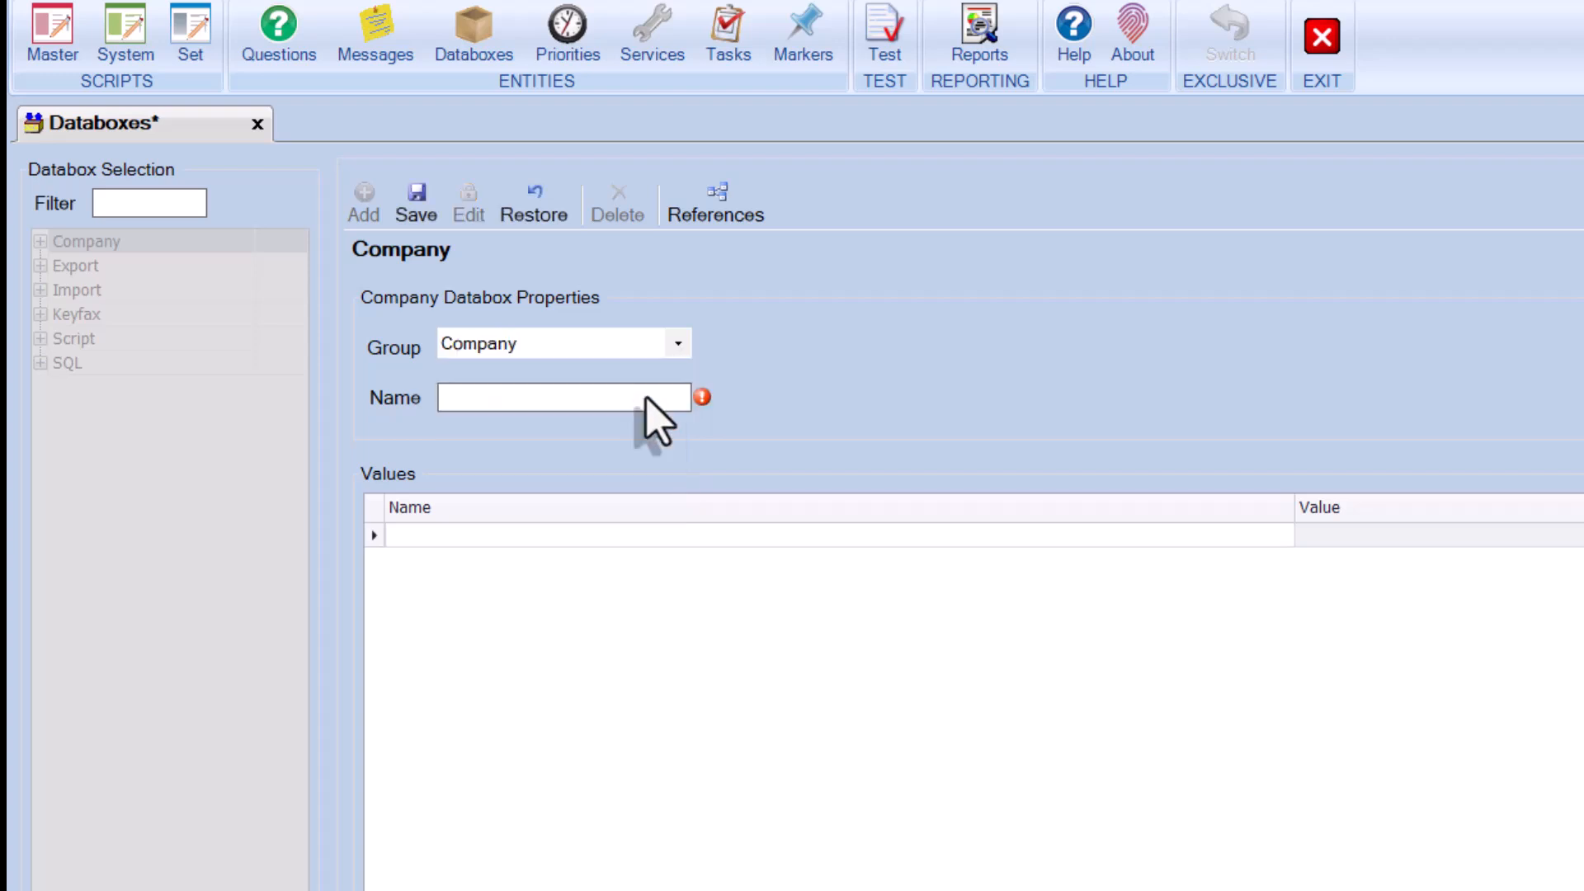
{"action": "type", "text": "Email address"}
Enter two staff members' names with their omfax.co.uk e-mails, plus a 'Test' row with a test e-mail
{"action": "left_click", "coordinate": [525, 534]}
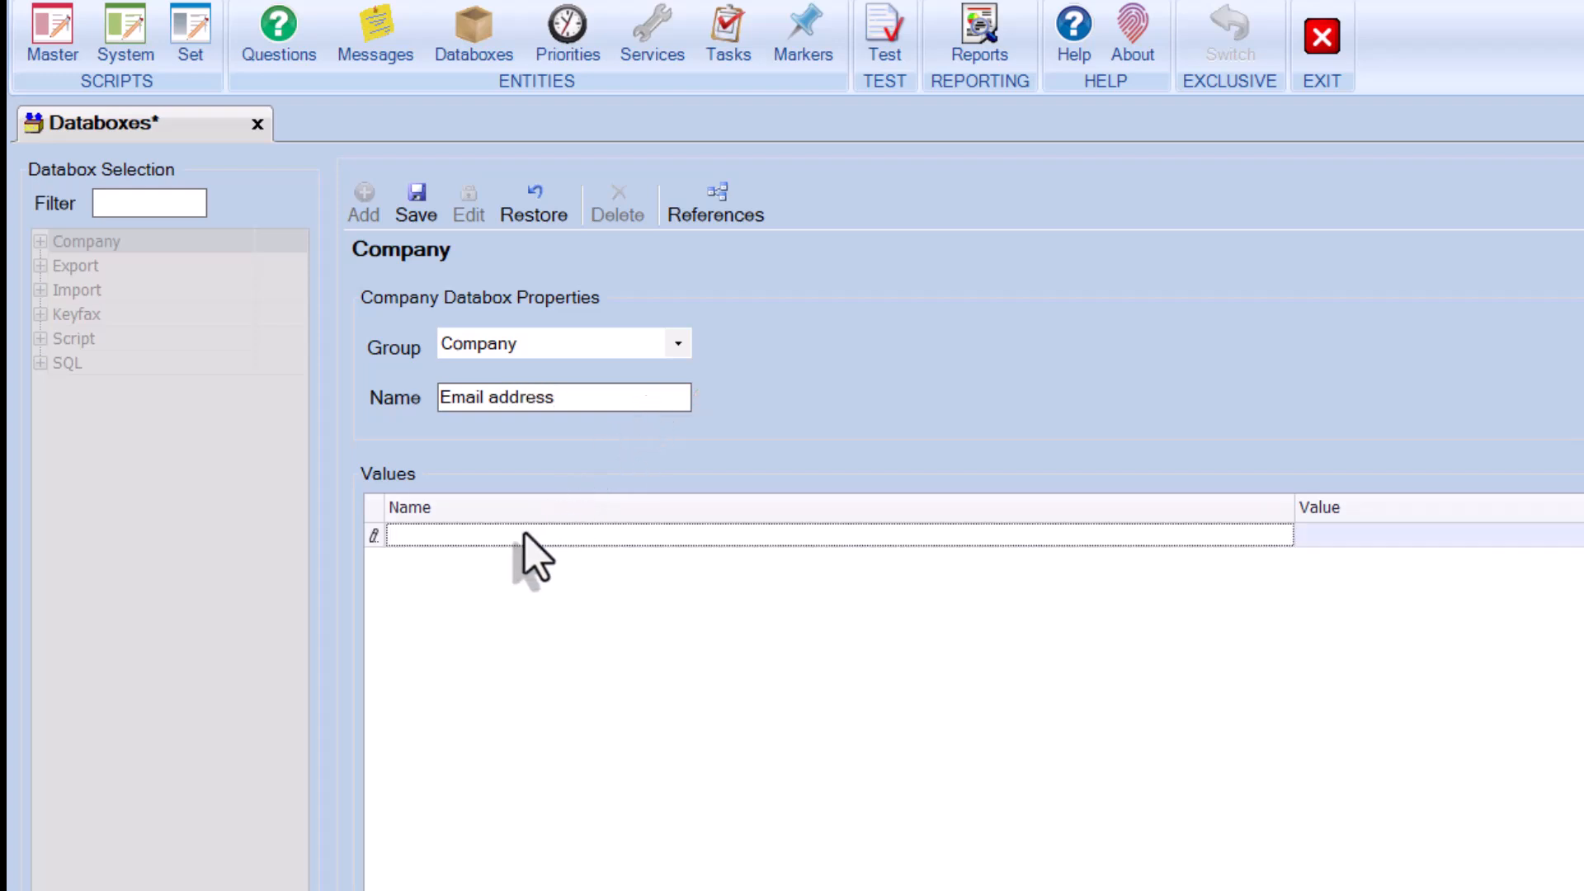
{"action": "left_click", "coordinate": [1357, 537]}
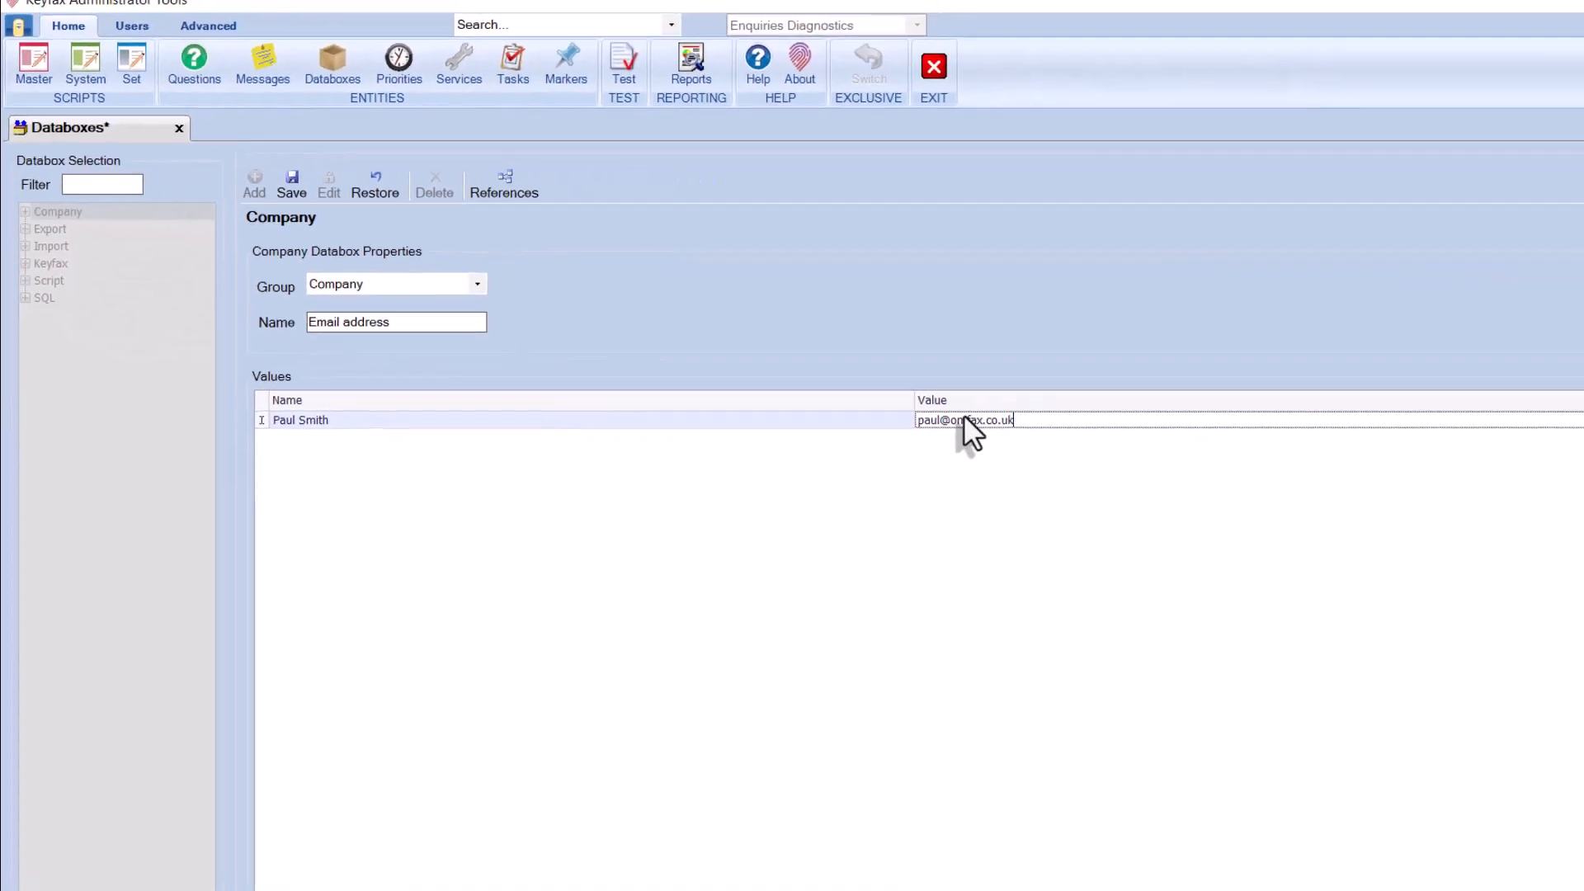
{"action": "left_click", "coordinate": [1583, 432]}
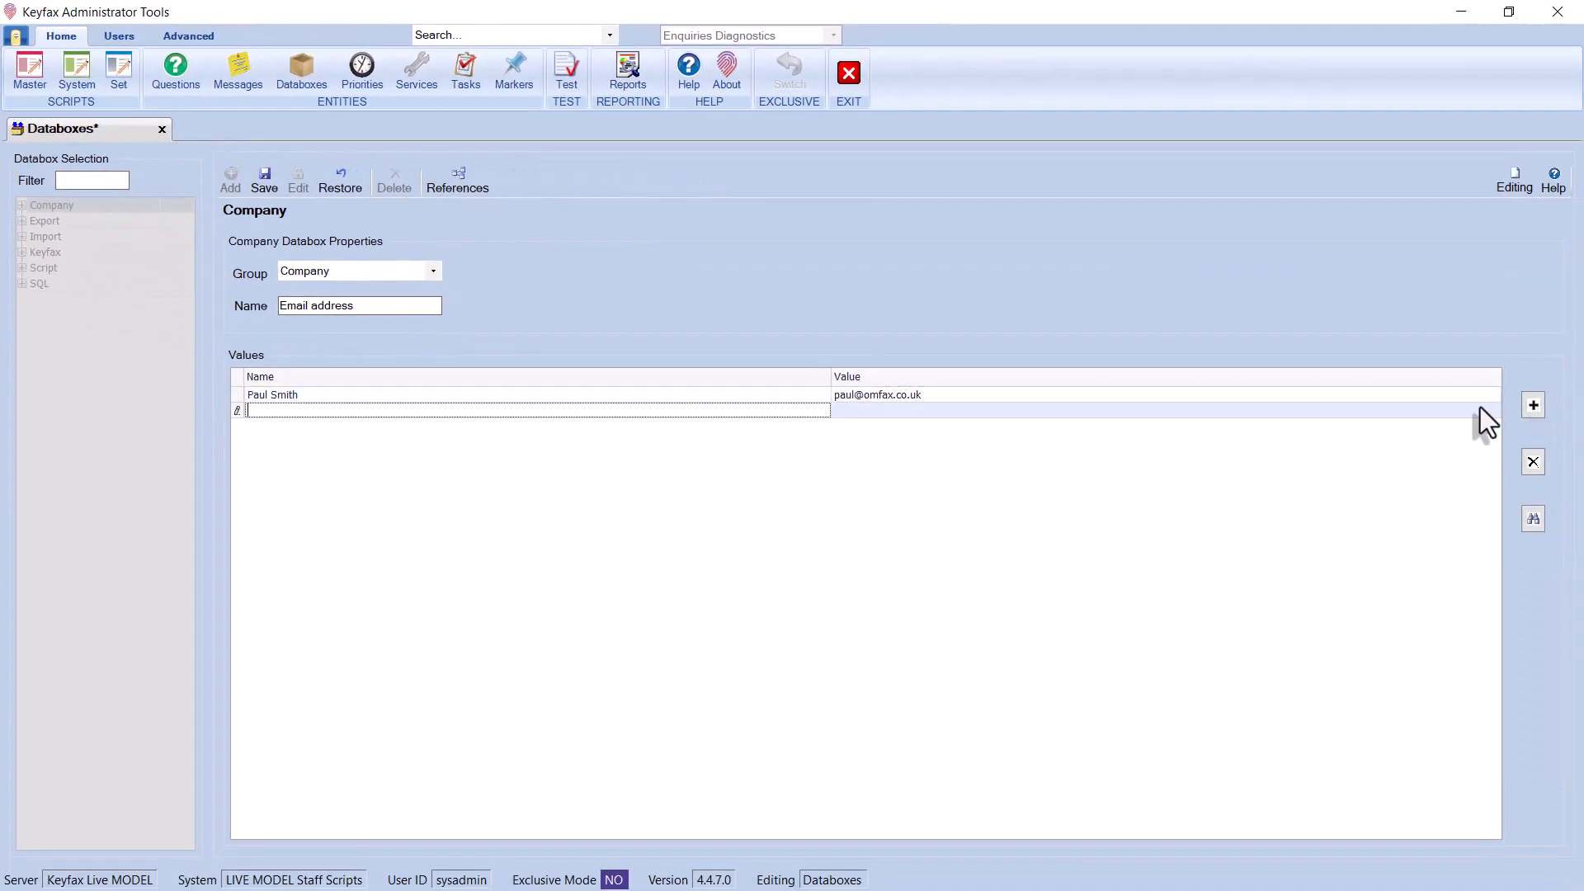
{"action": "key", "text": "Tab"}
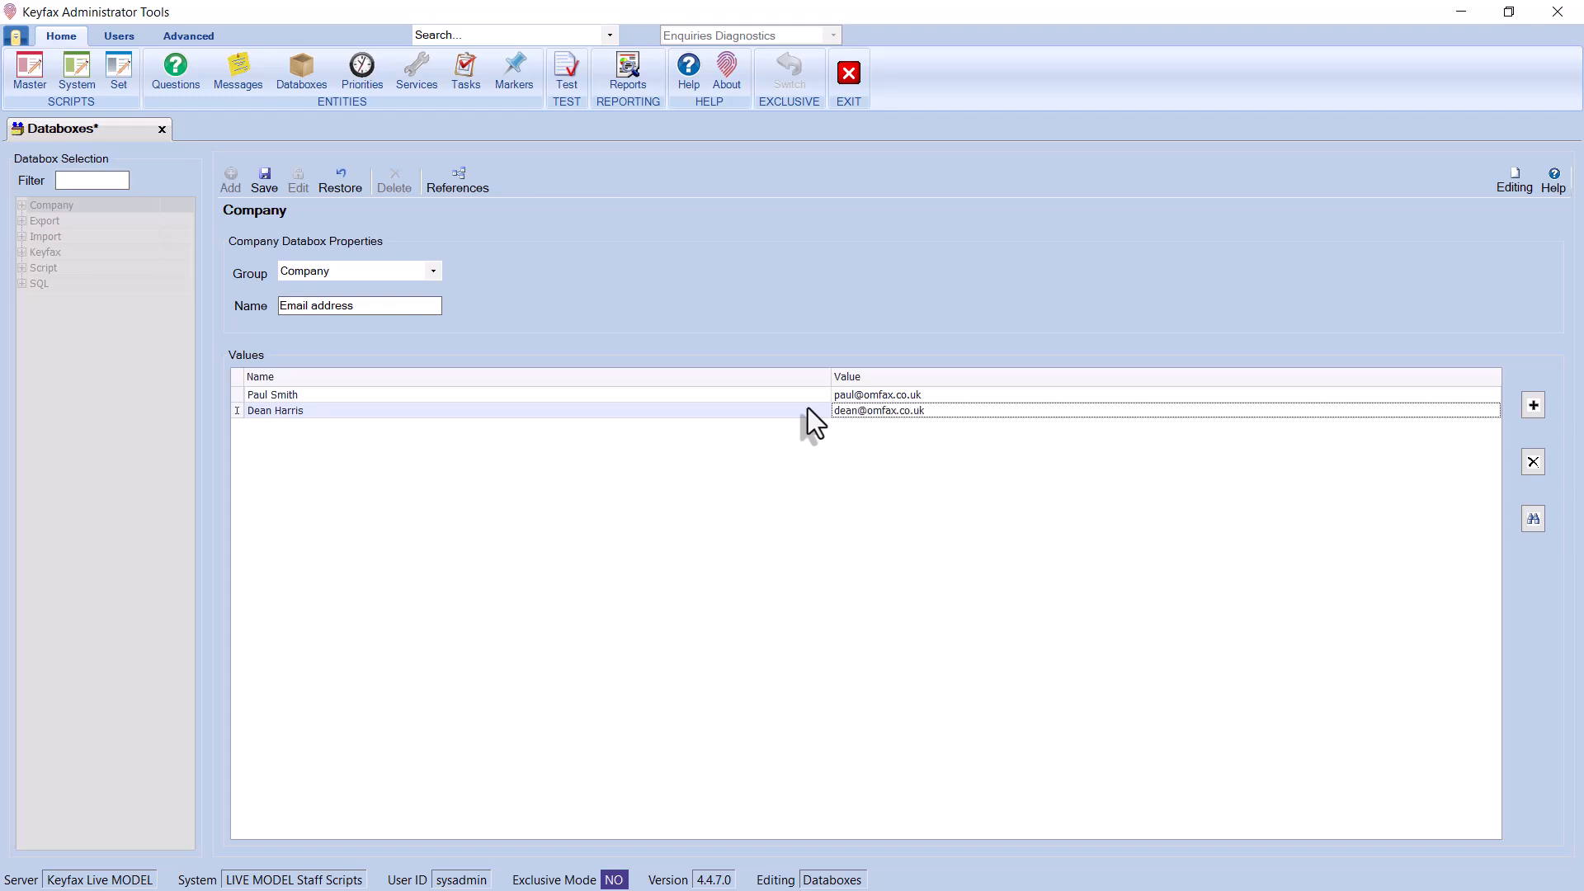
{"action": "left_click", "coordinate": [1533, 406]}
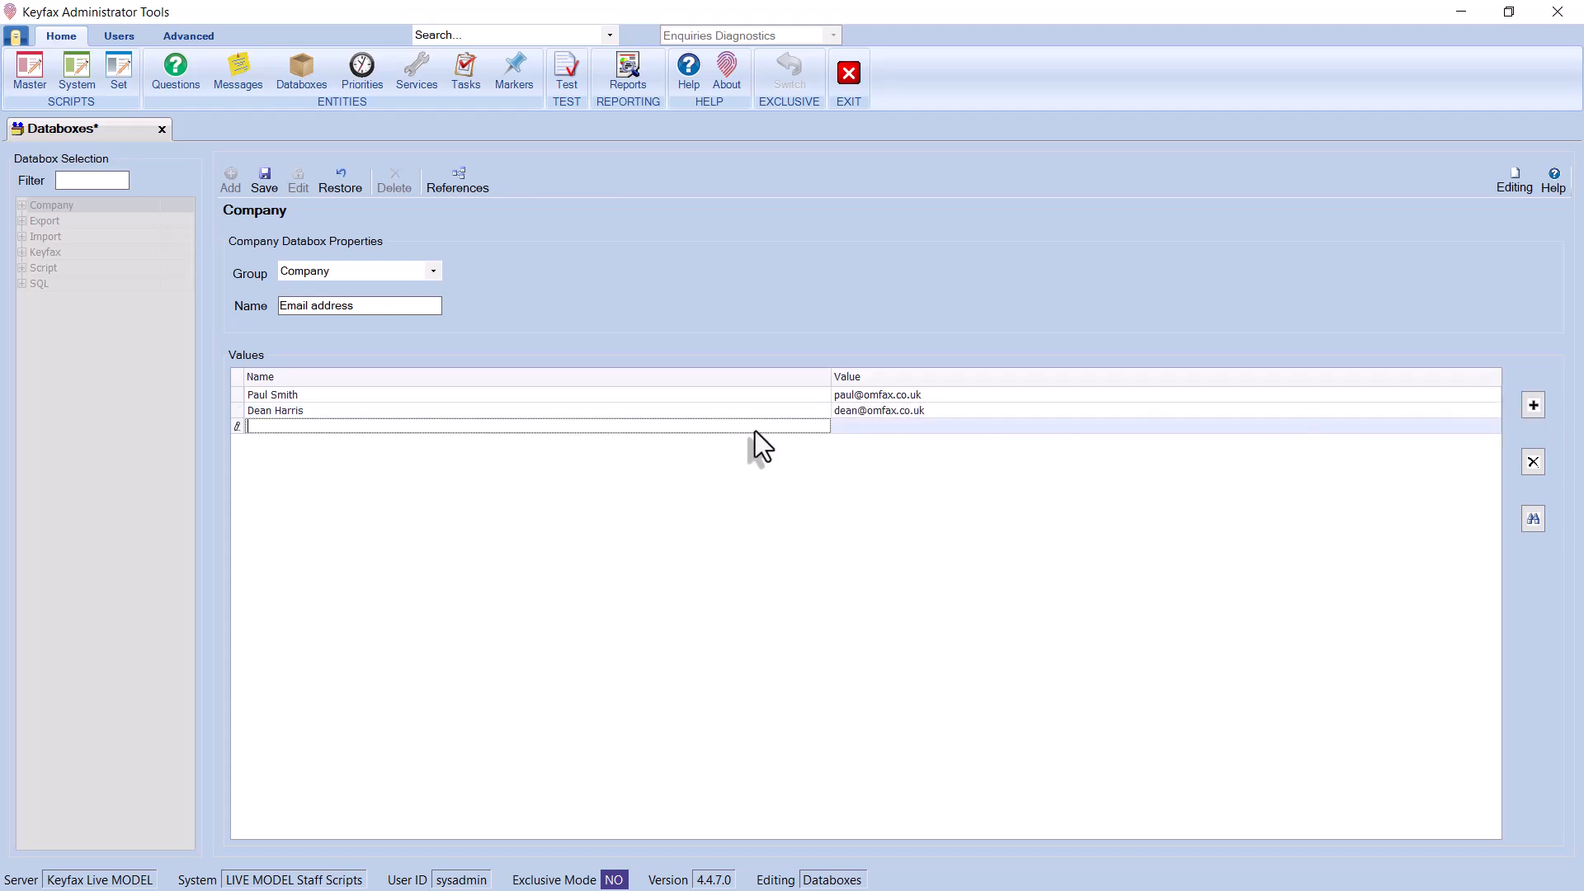
{"action": "type", "text": "Test"}
{"action": "key", "text": "Tab"}
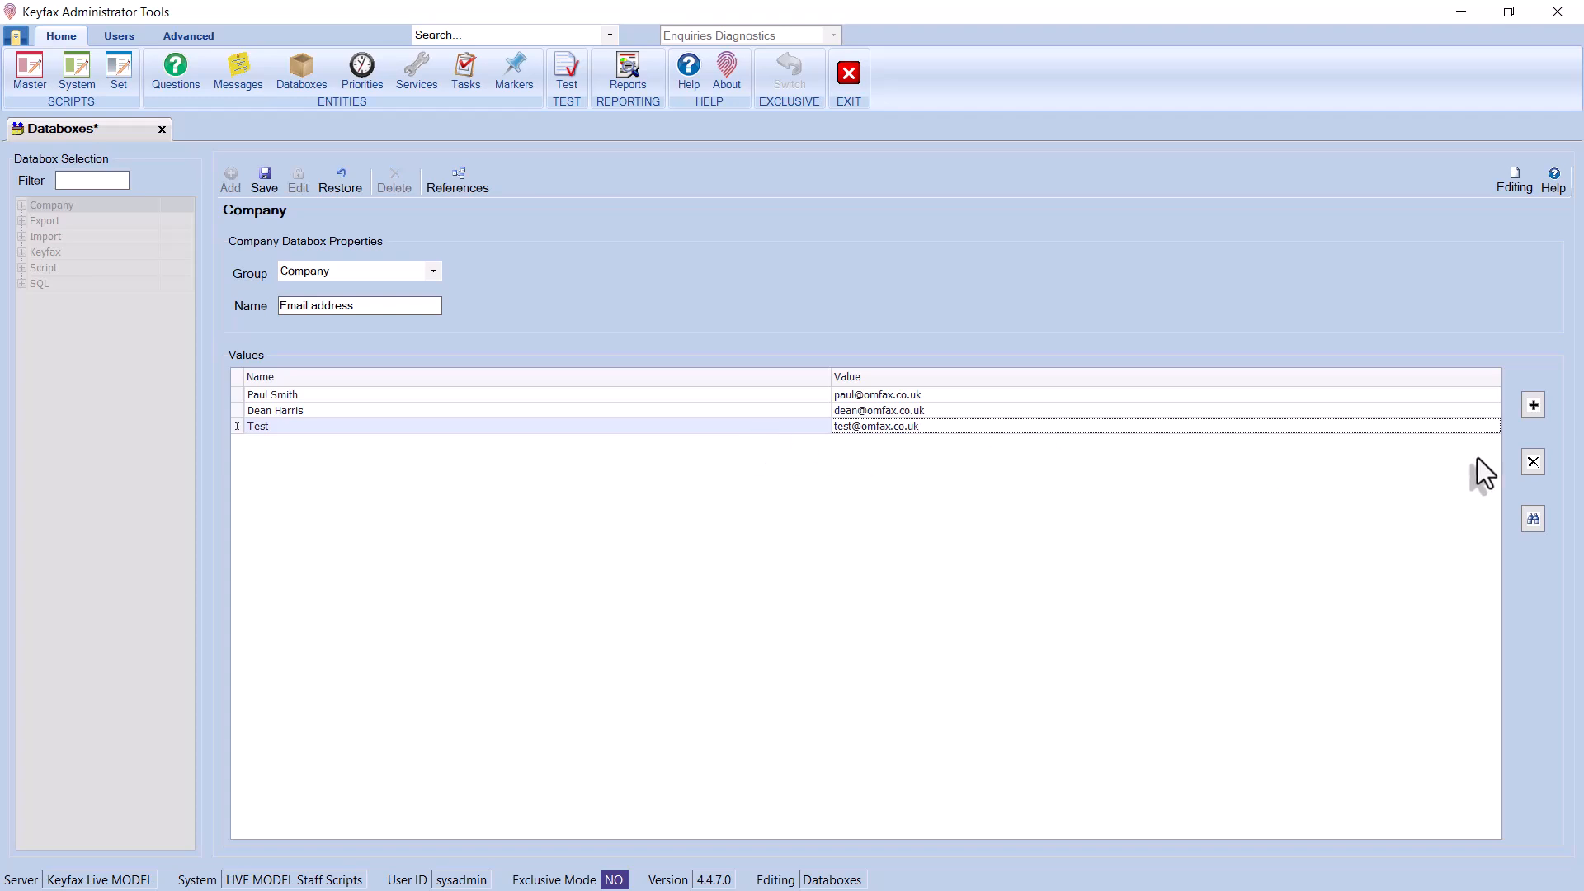
Delete the Test row, confirm the databox has no references, and save it
{"action": "left_click", "coordinate": [1535, 459]}
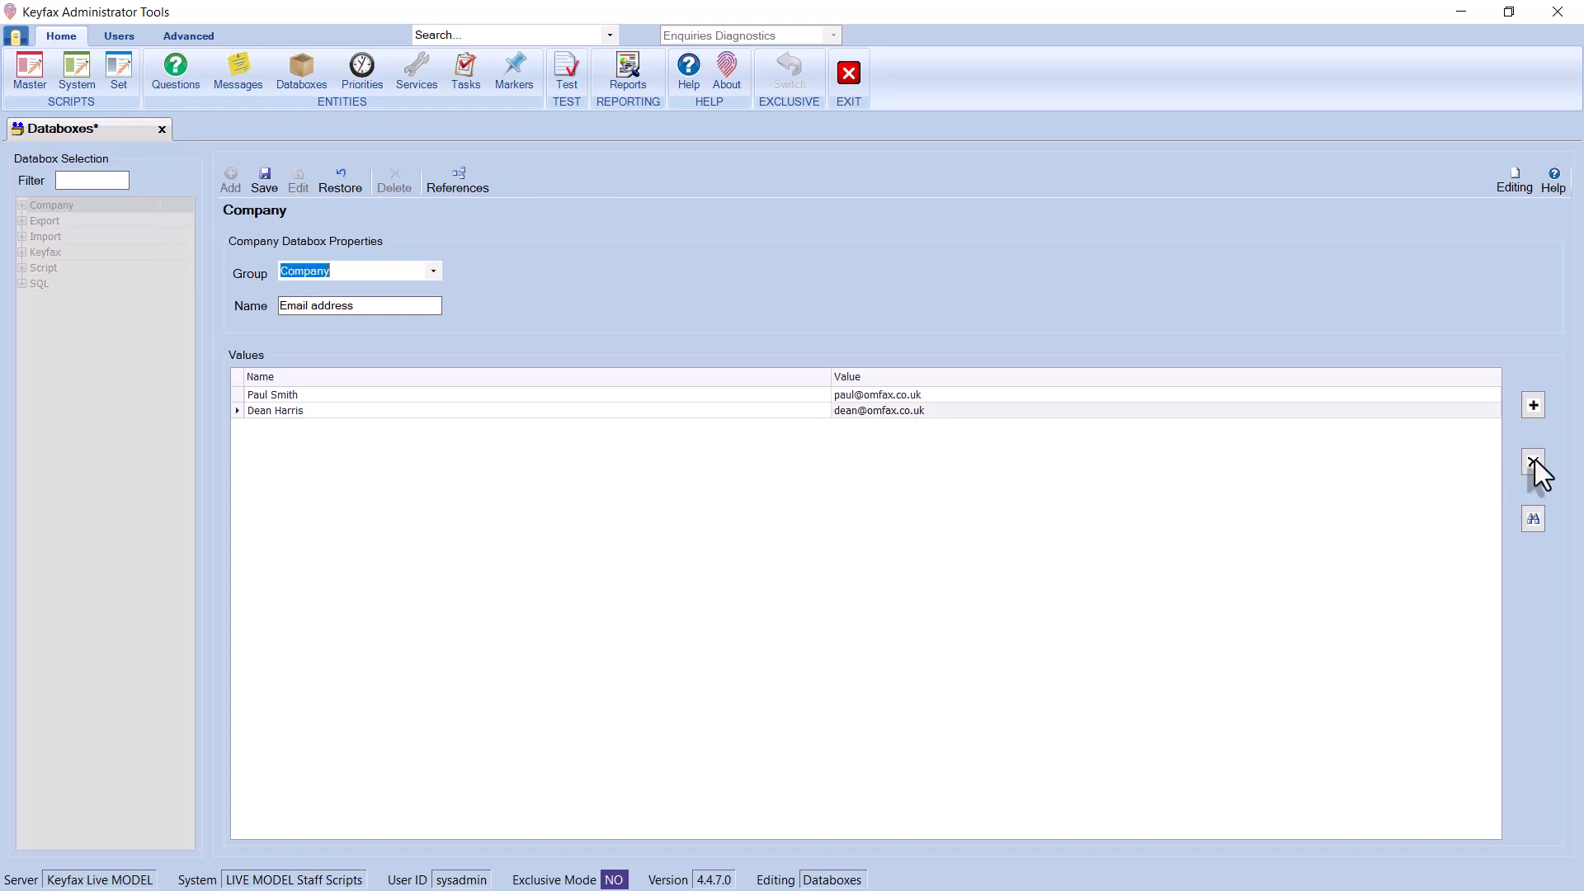
{"action": "left_click", "coordinate": [1533, 512]}
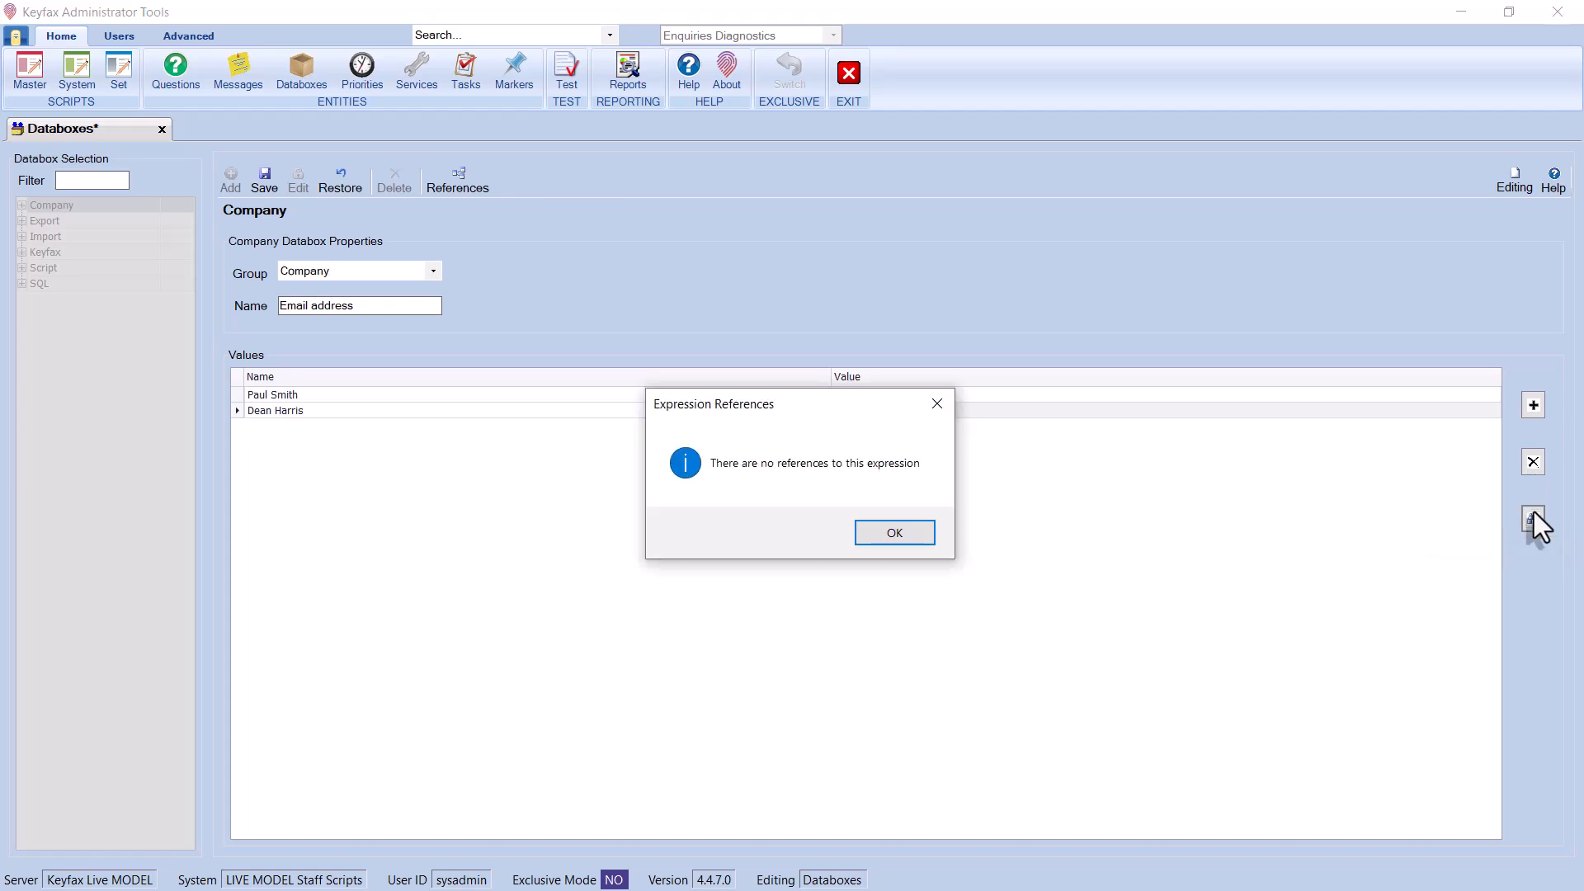
{"action": "left_click", "coordinate": [913, 540]}
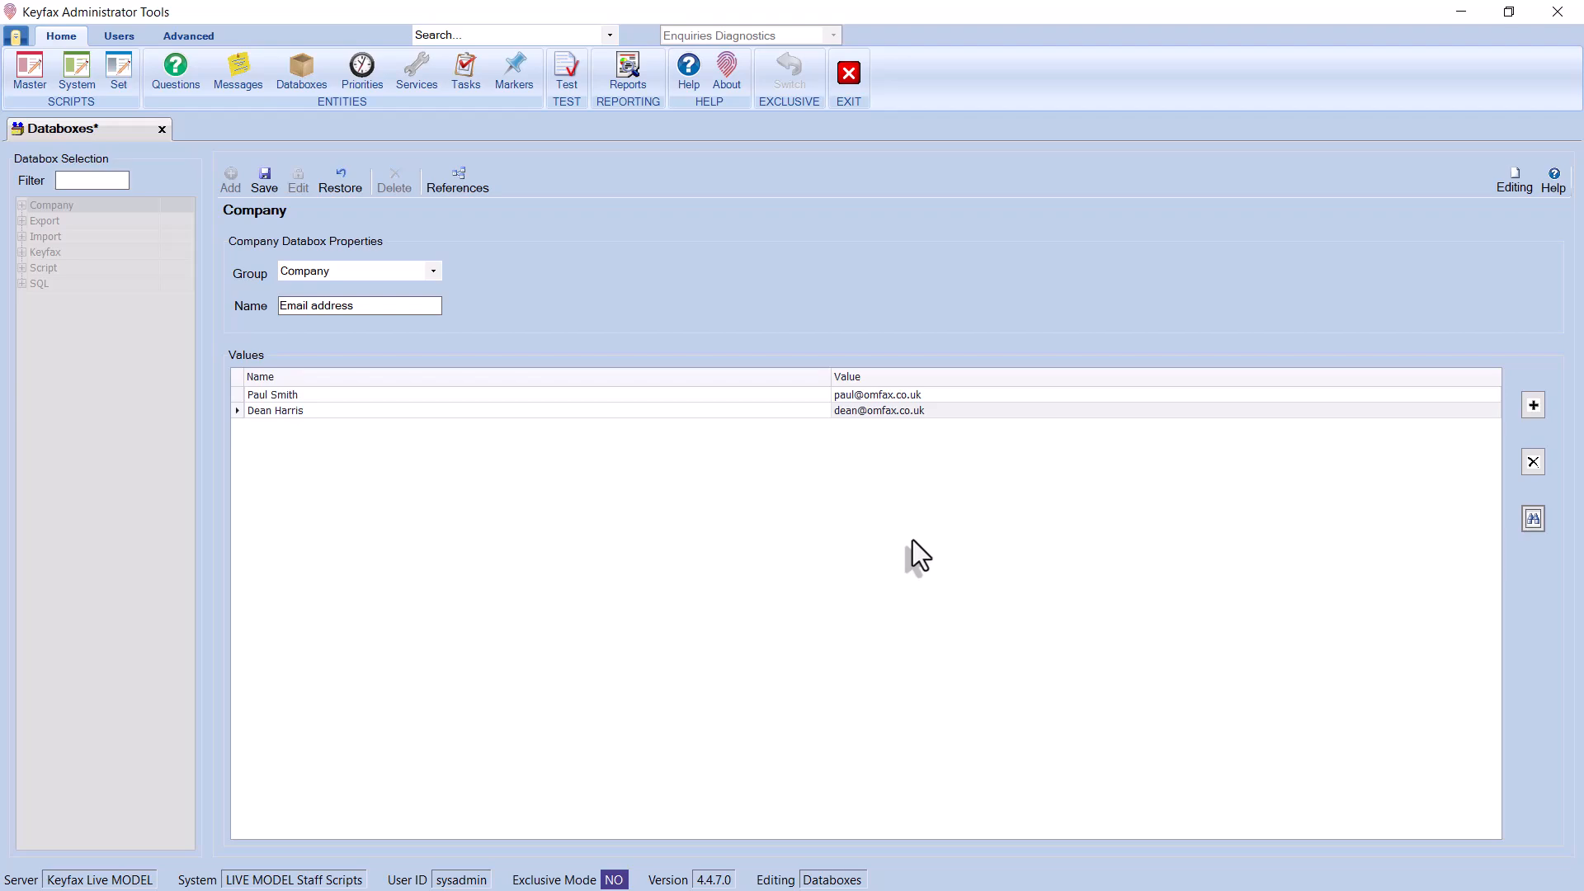
{"action": "left_click", "coordinate": [270, 185]}
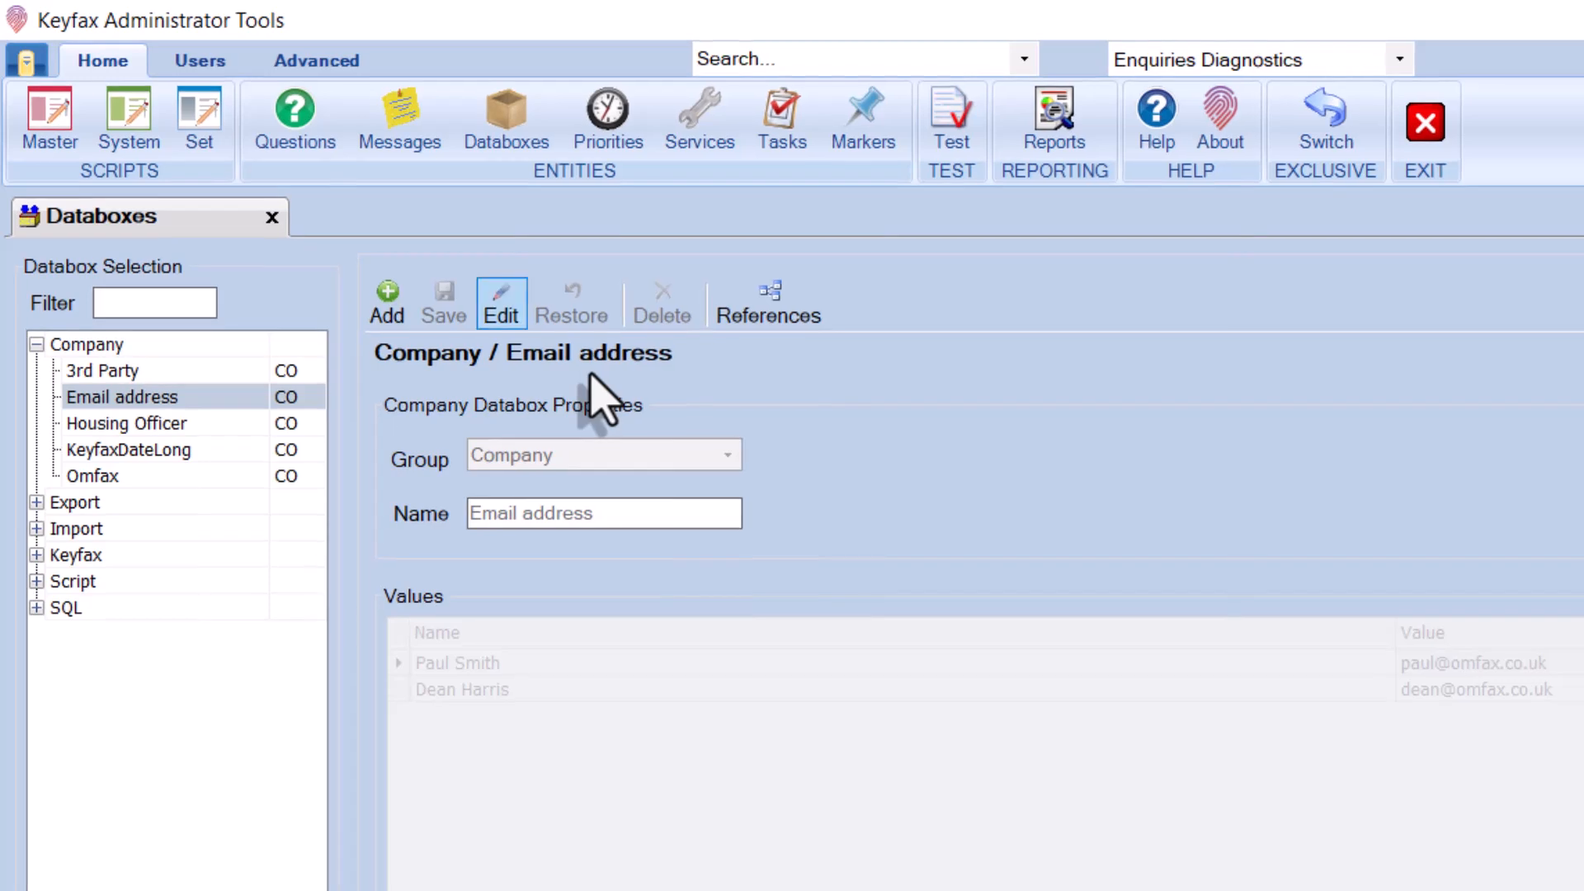
Add a Staff Message with code ASB123, description and title 'ASB TEST'
{"action": "left_click", "coordinate": [410, 140]}
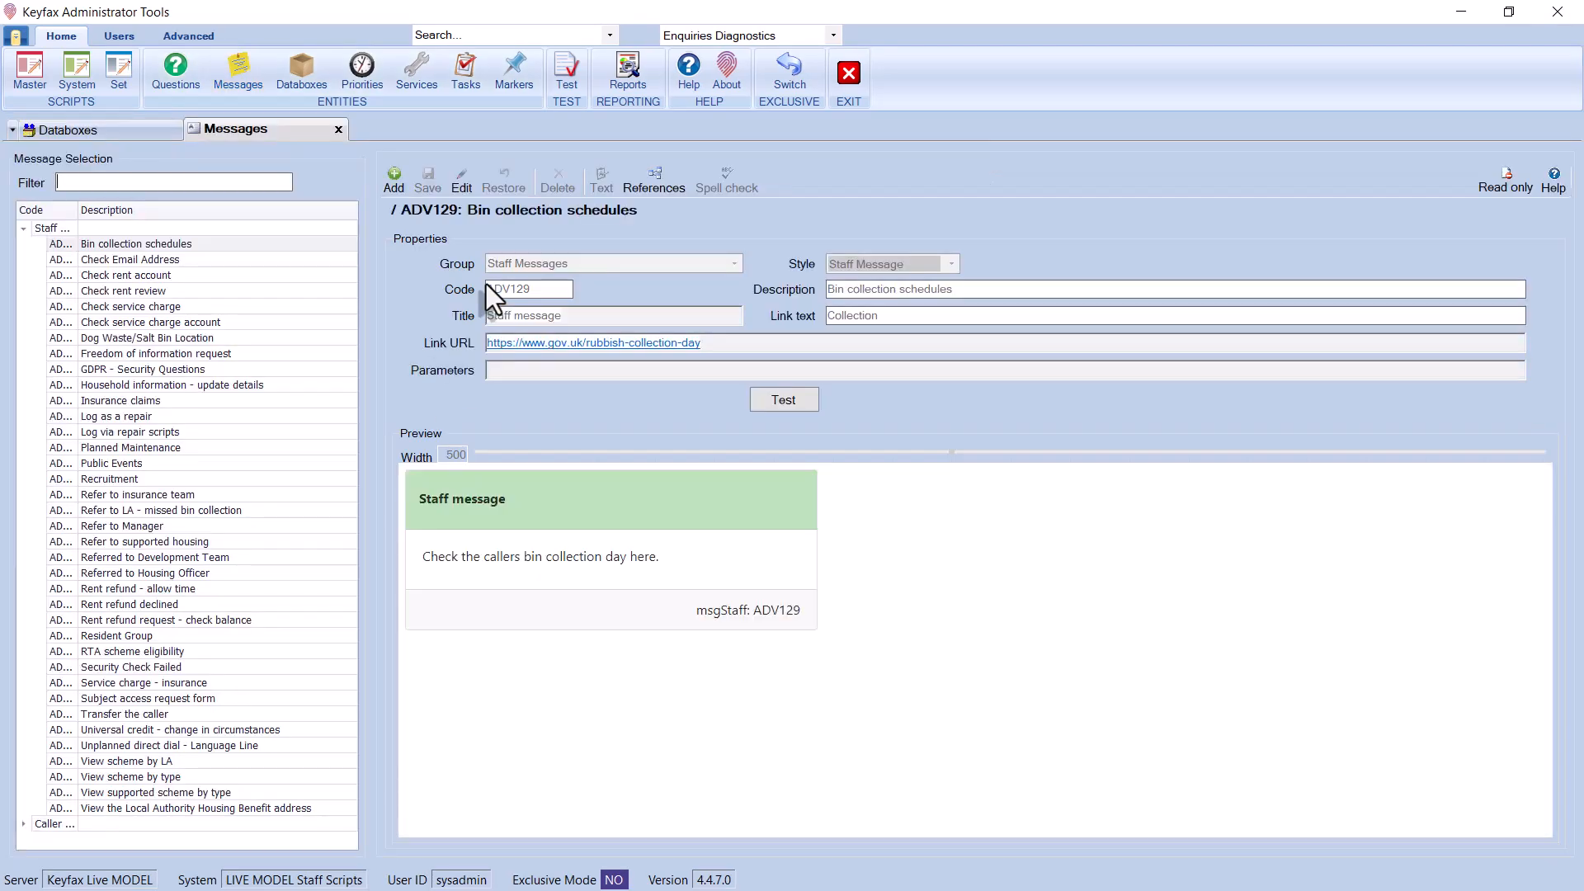
{"action": "left_click", "coordinate": [399, 183]}
{"action": "left_click", "coordinate": [509, 290]}
{"action": "type", "text": "ASB123"}
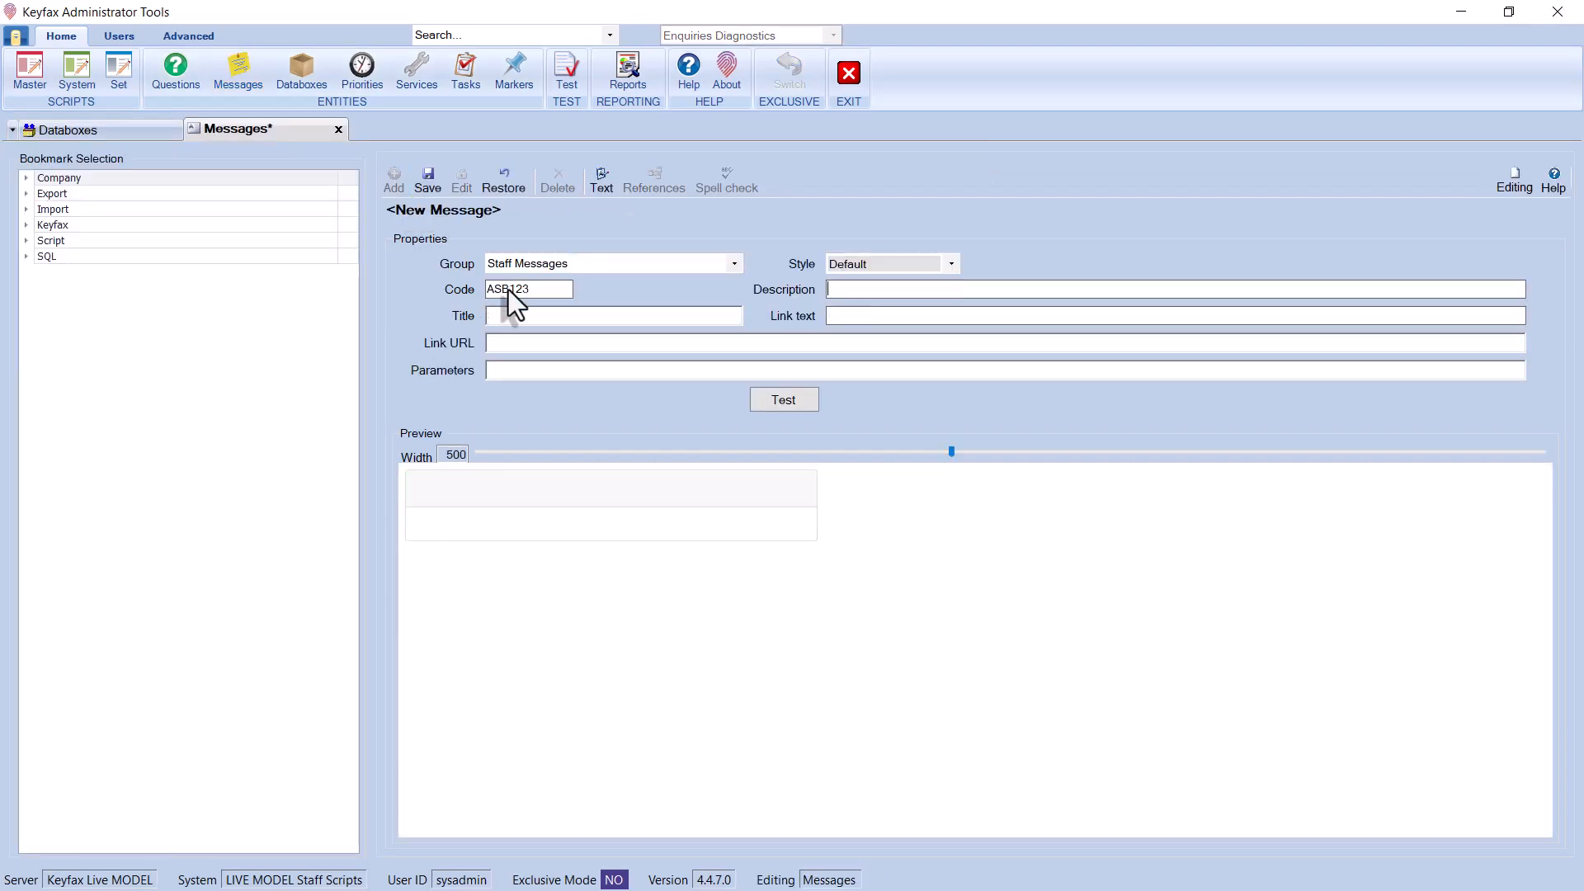
{"action": "key", "text": "Tab"}
{"action": "type", "text": "ASB TEST"}
{"action": "key", "text": "Tab"}
{"action": "type", "text": "ASB TEST"}
{"action": "left_click", "coordinate": [951, 264]}
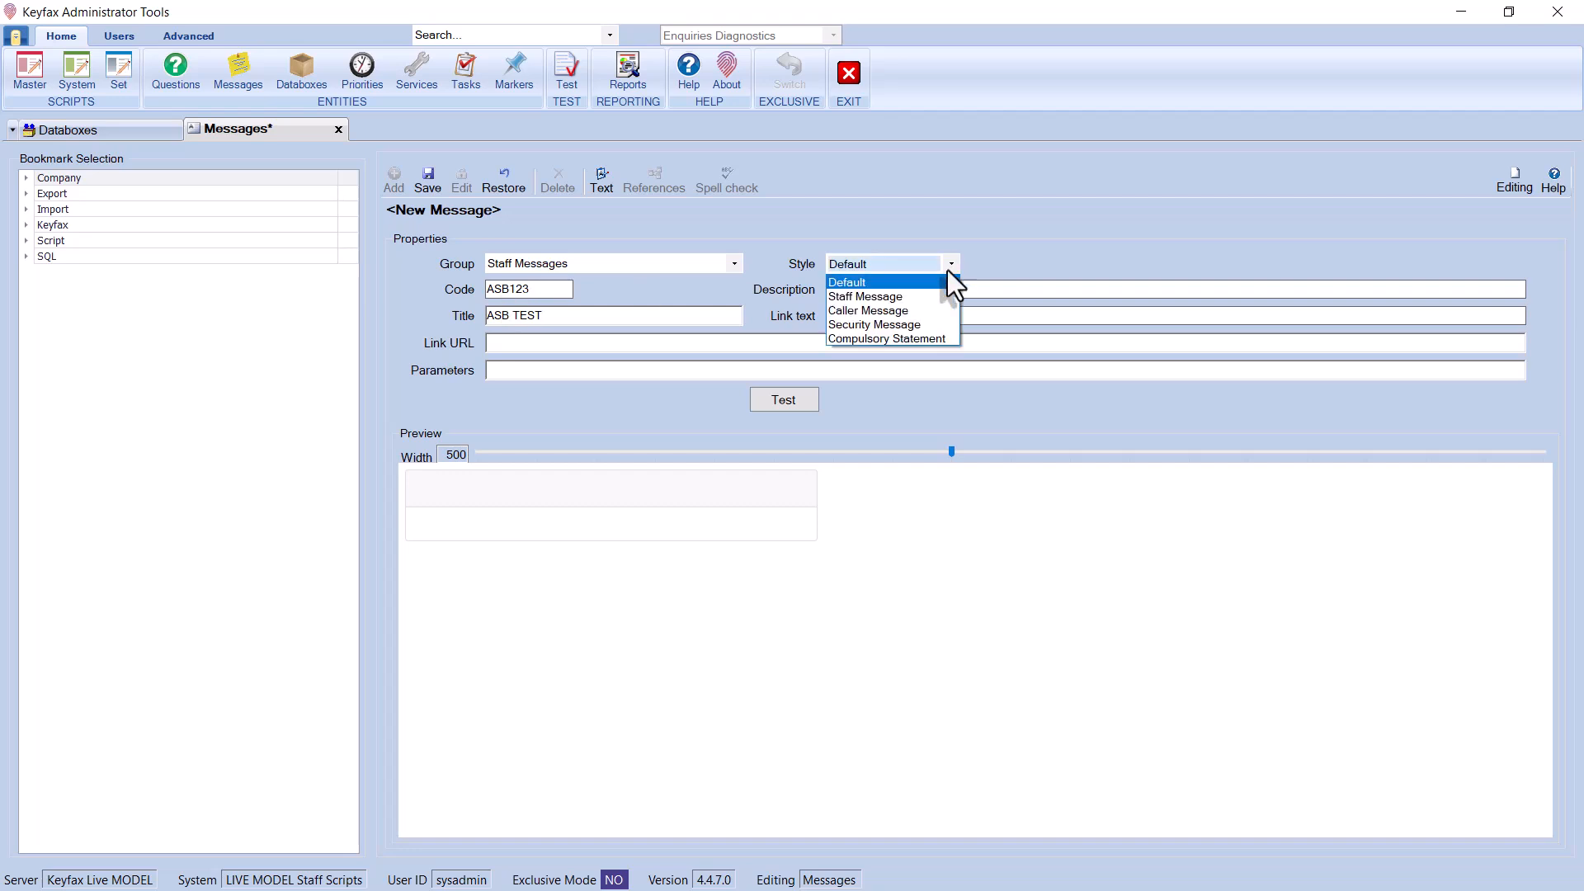
{"action": "left_click", "coordinate": [858, 302]}
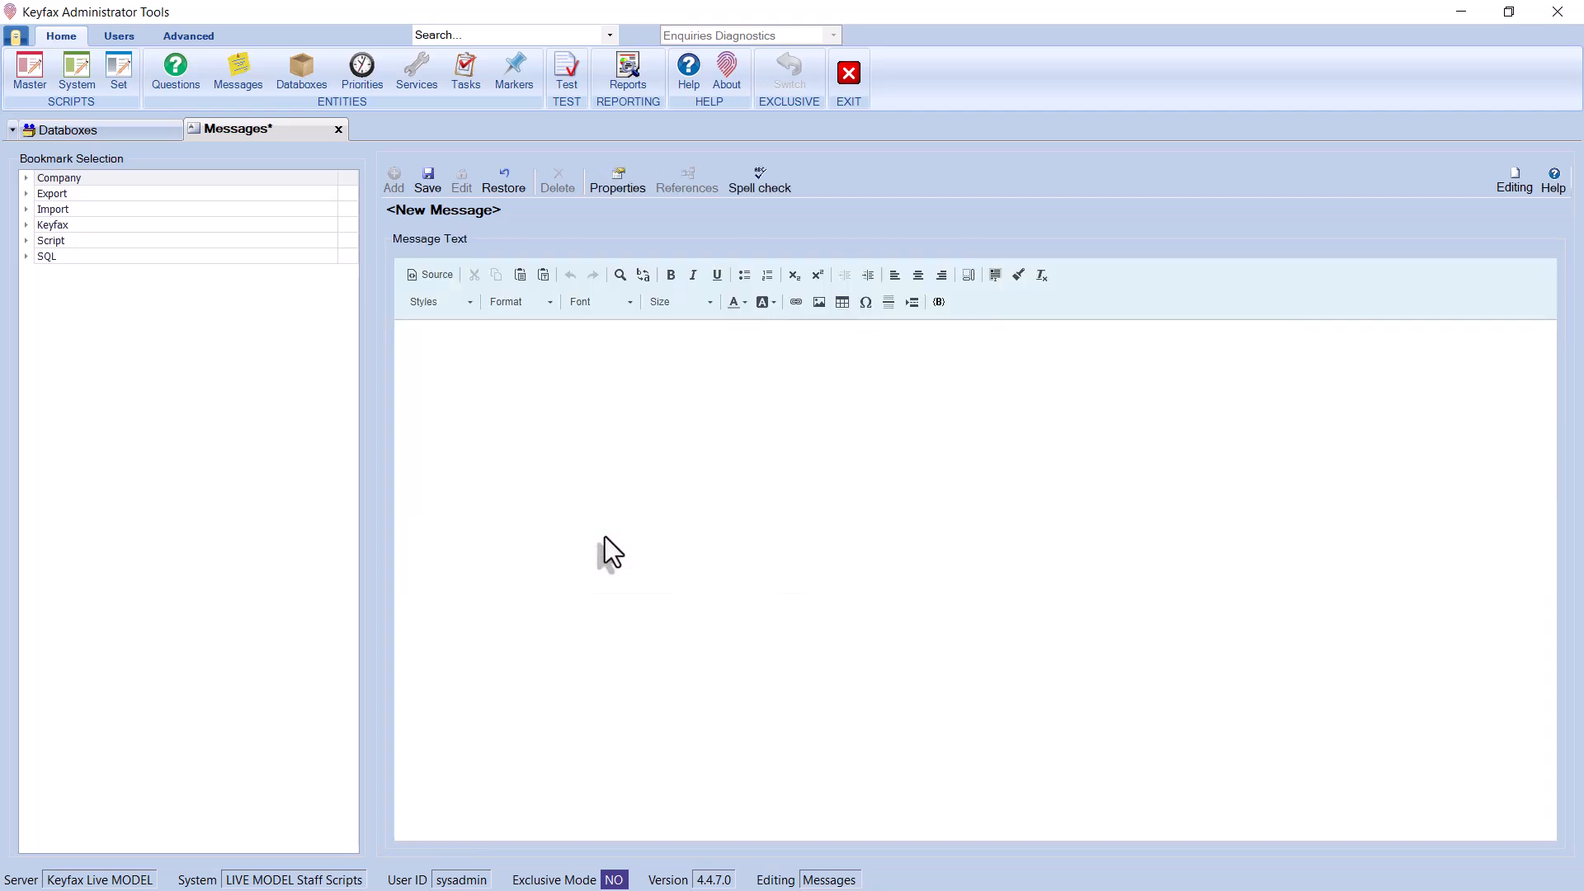
Write 'Databox:' followed by a staff member's Company.Email address bookmark, then save the message
{"action": "left_click", "coordinate": [478, 378]}
{"action": "type", "text": "Databox:"}
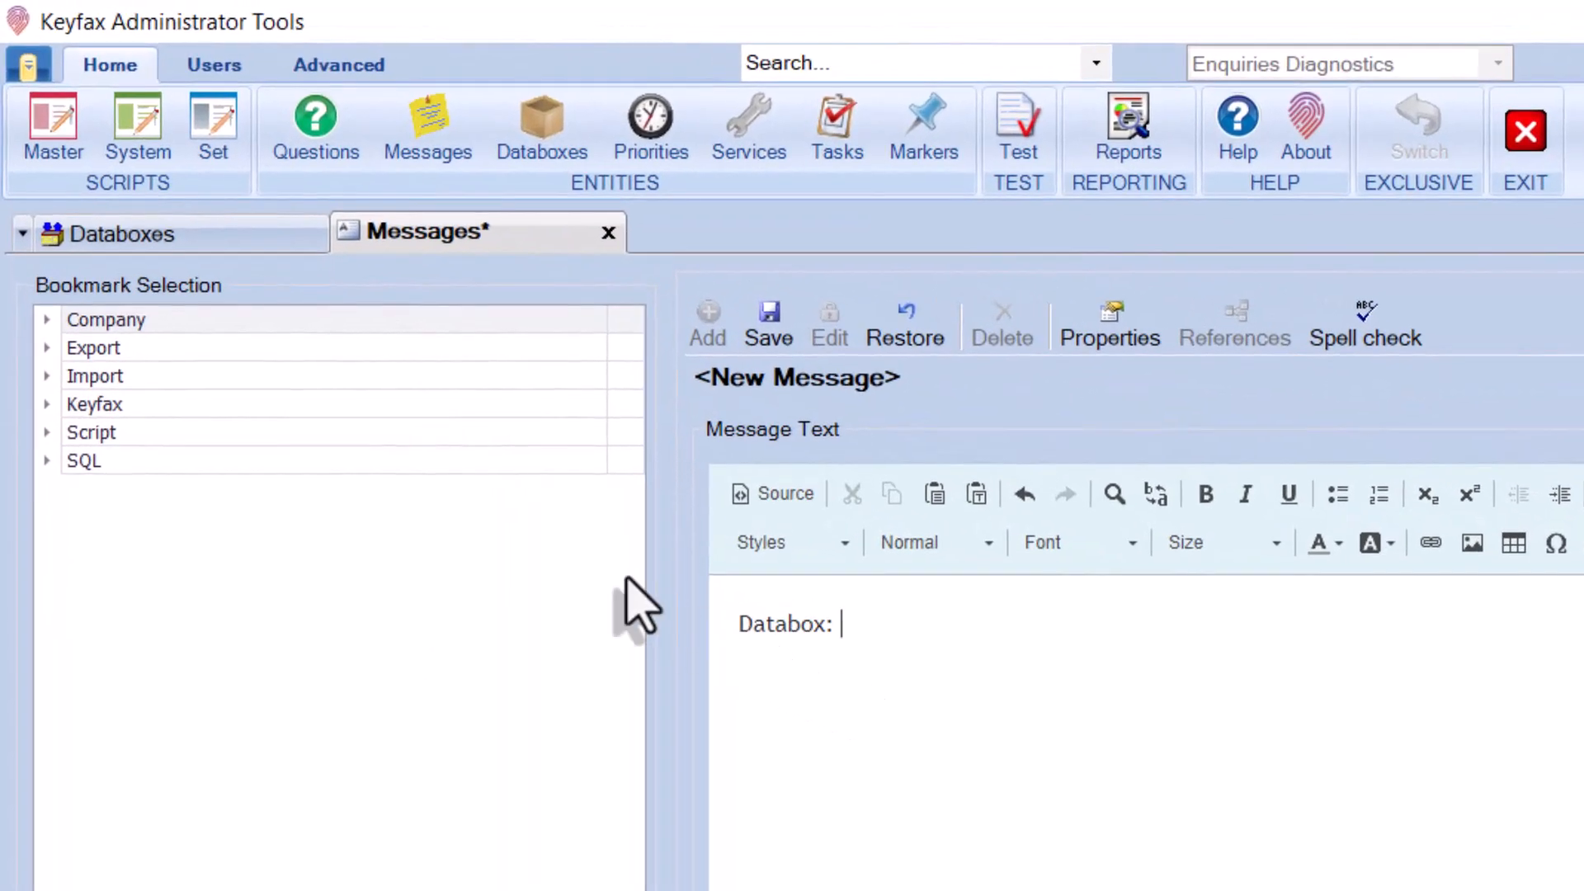
{"action": "left_click", "coordinate": [45, 321]}
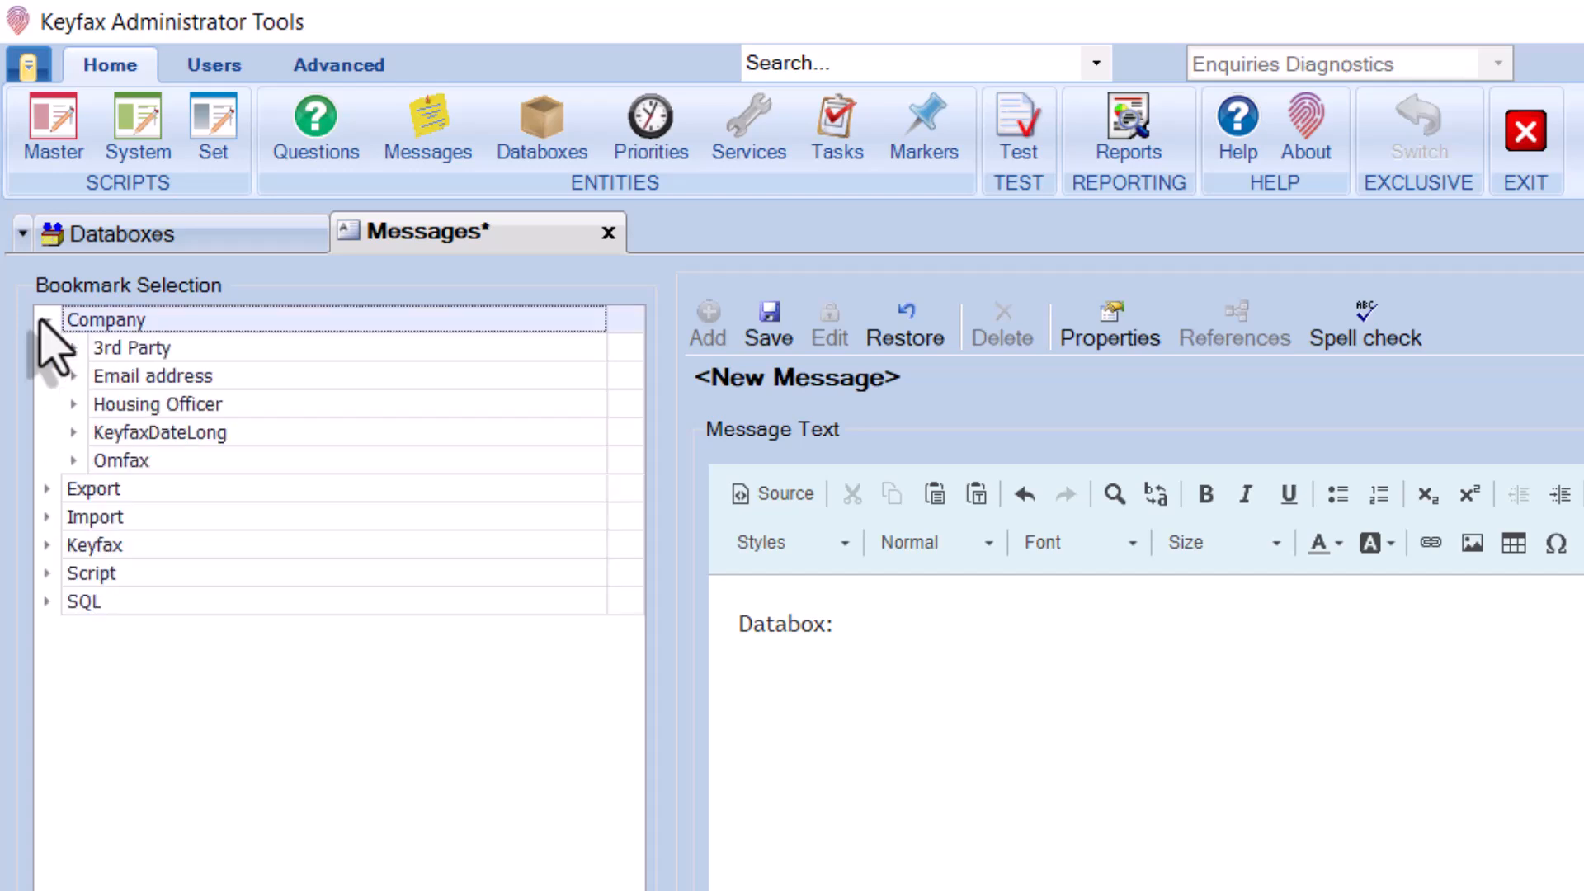
{"action": "left_click", "coordinate": [73, 376]}
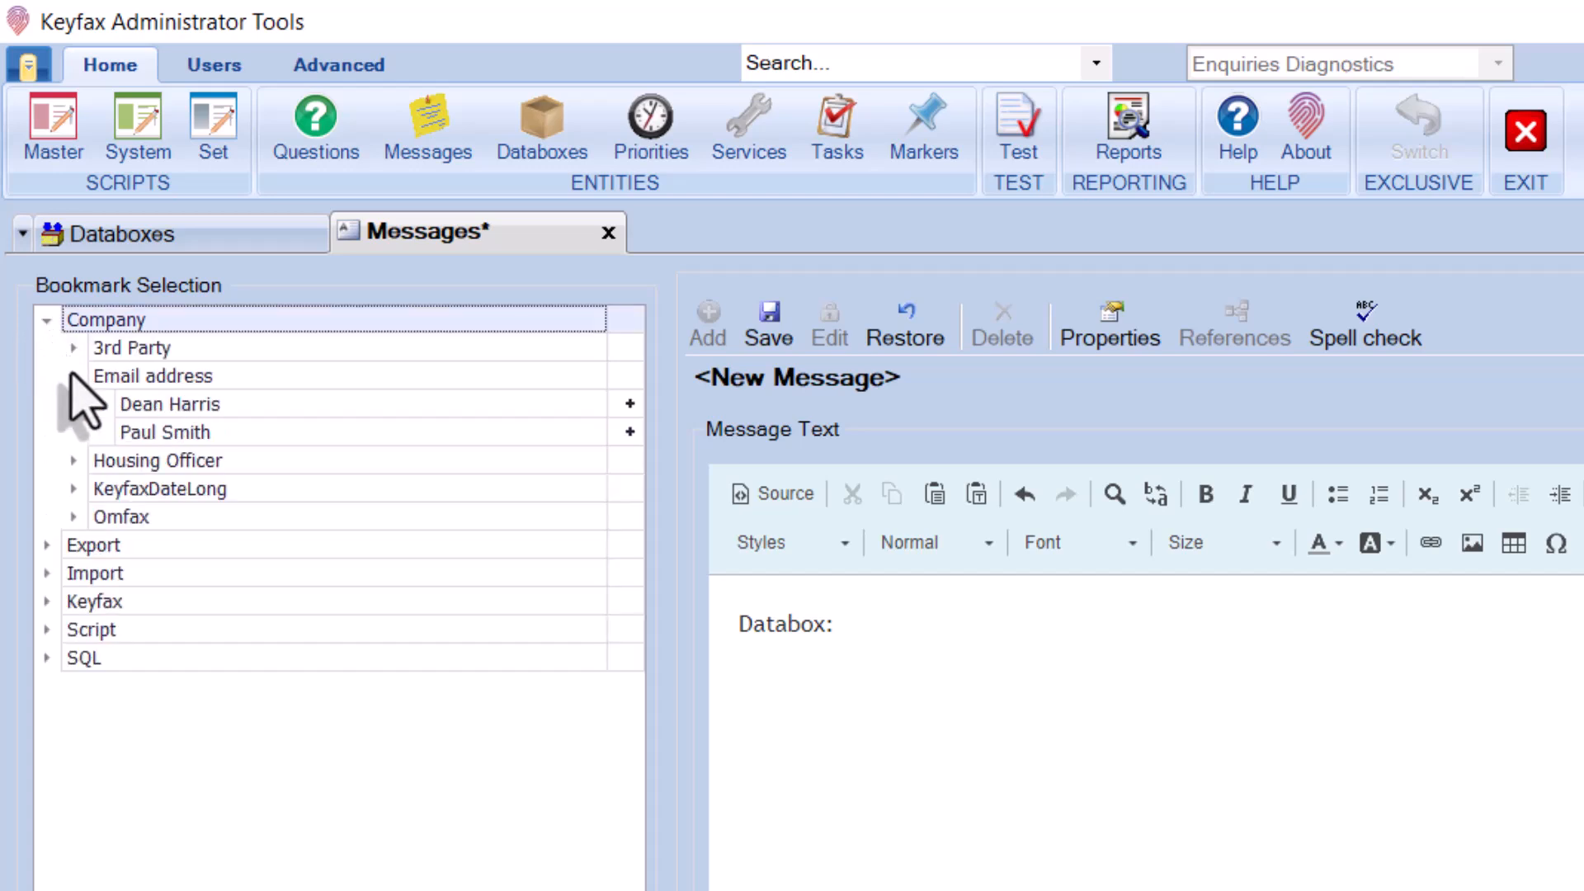
{"action": "left_click", "coordinate": [630, 432]}
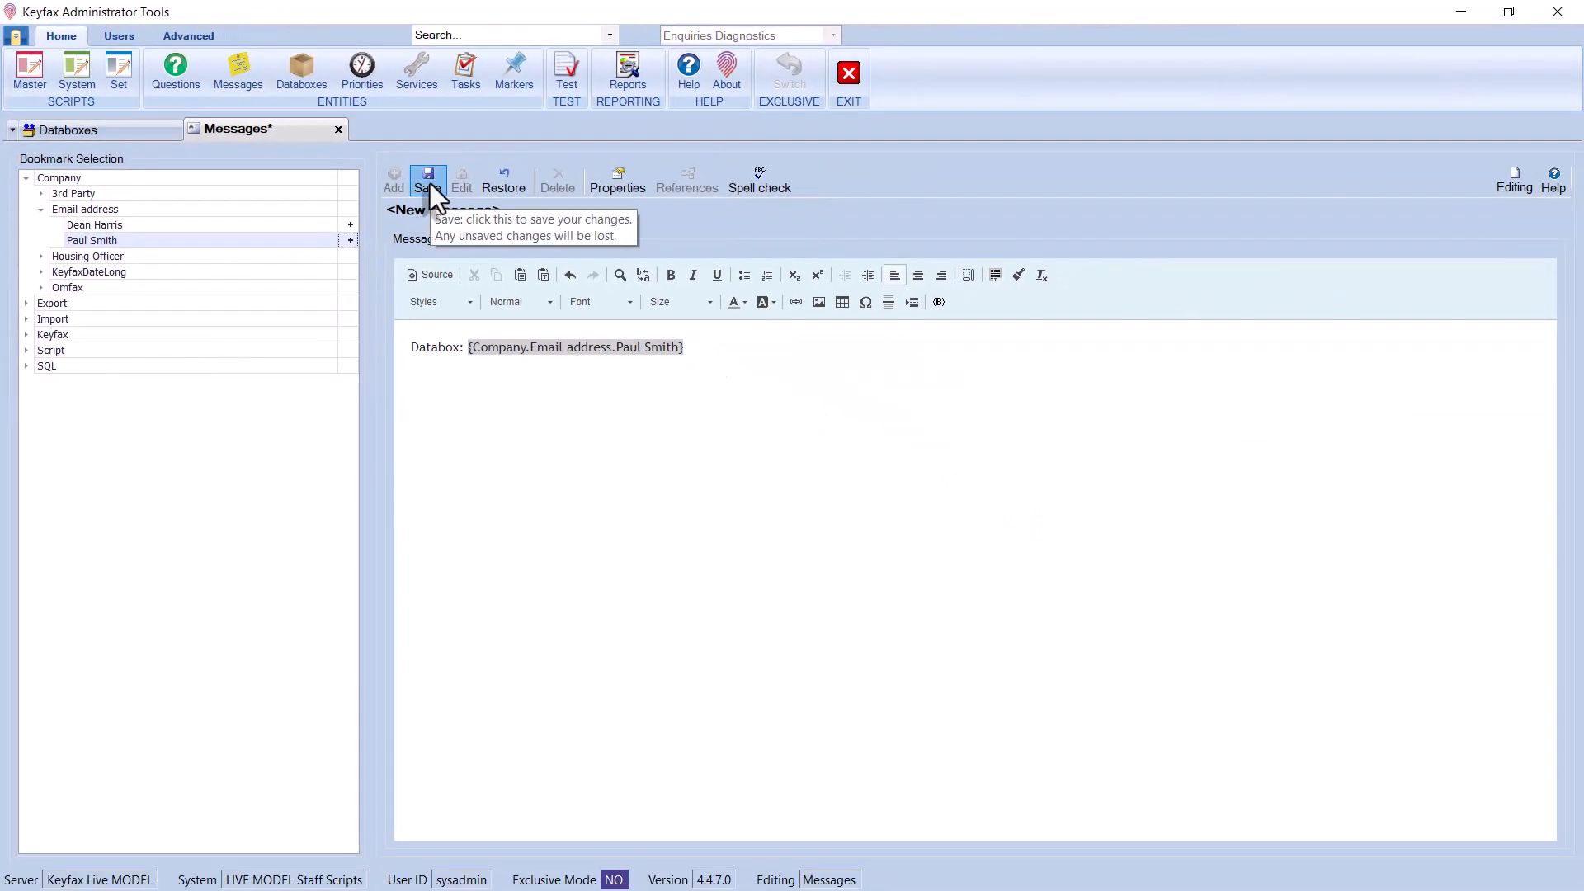
{"action": "left_click", "coordinate": [429, 194]}
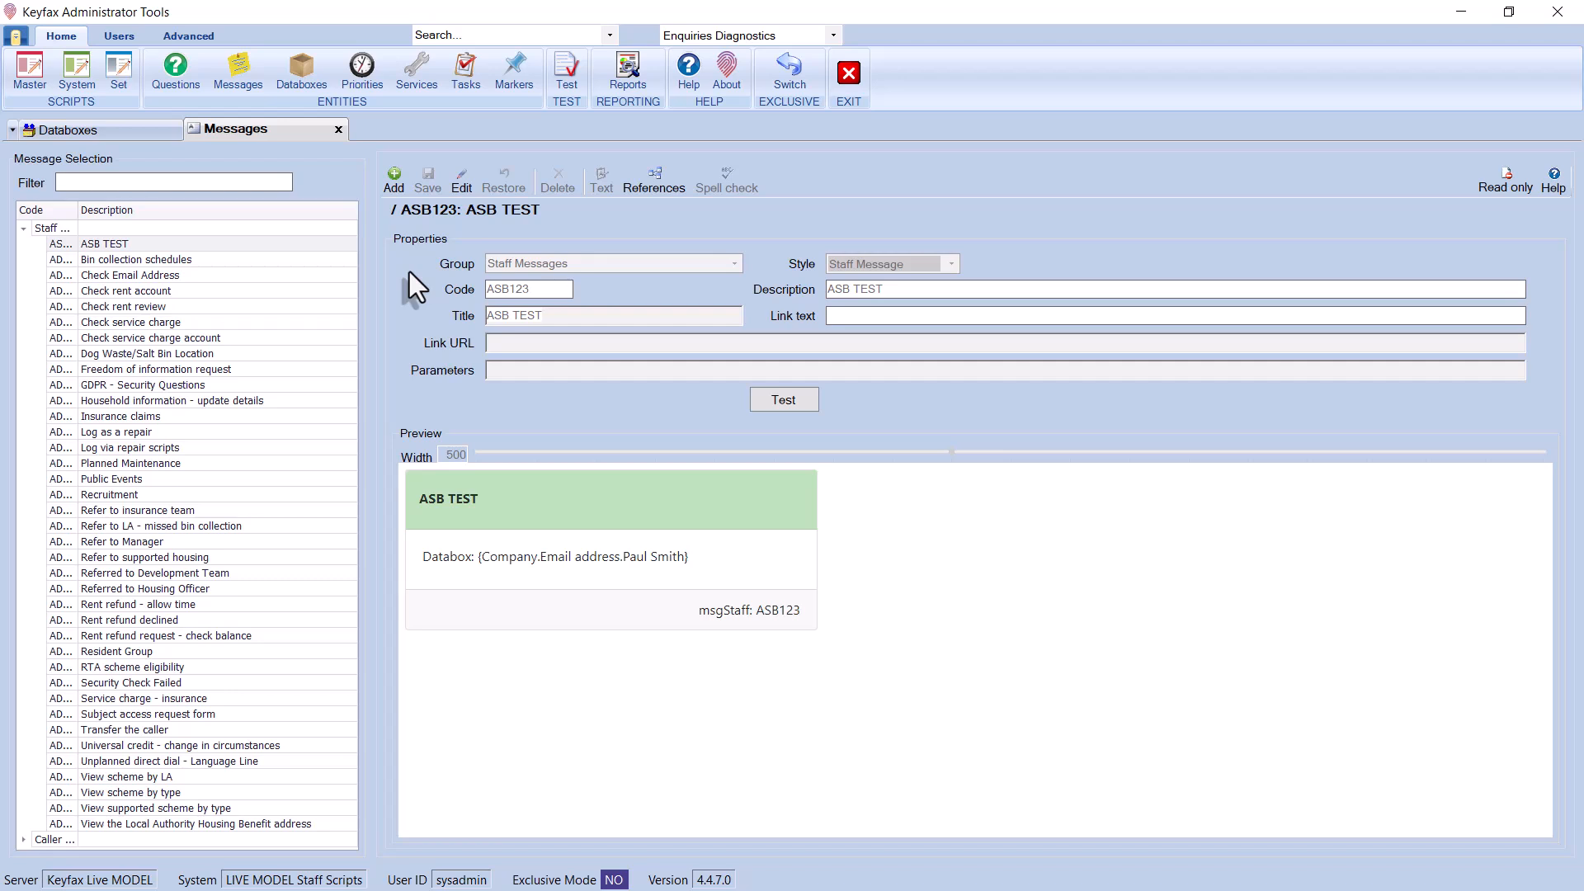
Open the Anti-social behaviour > Abandoned car master script for editing
{"action": "left_click", "coordinate": [34, 62]}
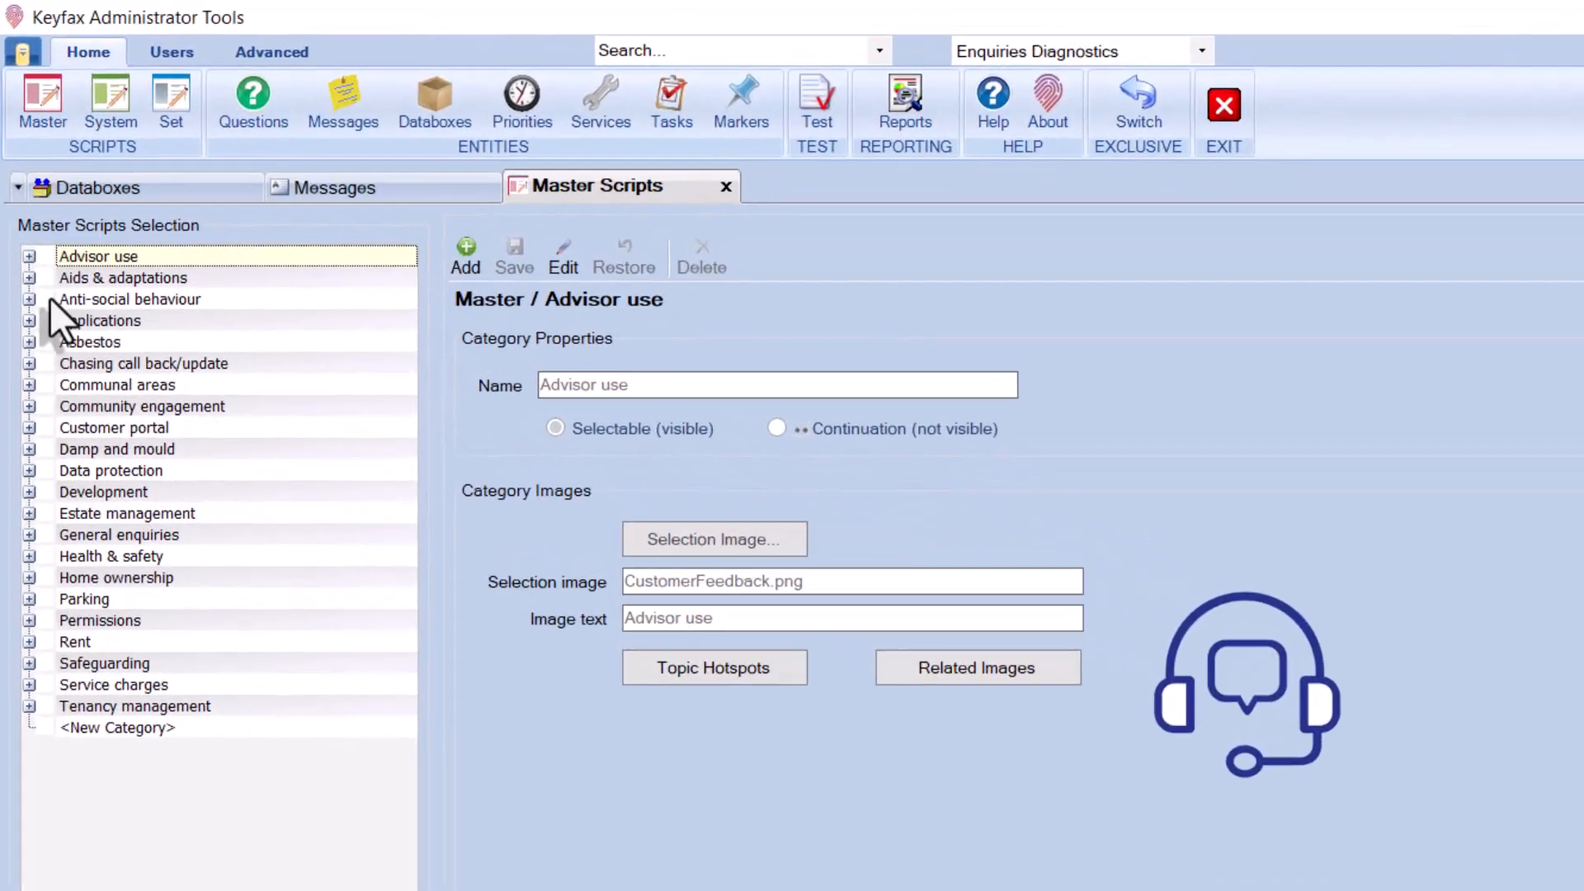
{"action": "left_click", "coordinate": [21, 207]}
{"action": "left_click", "coordinate": [130, 337]}
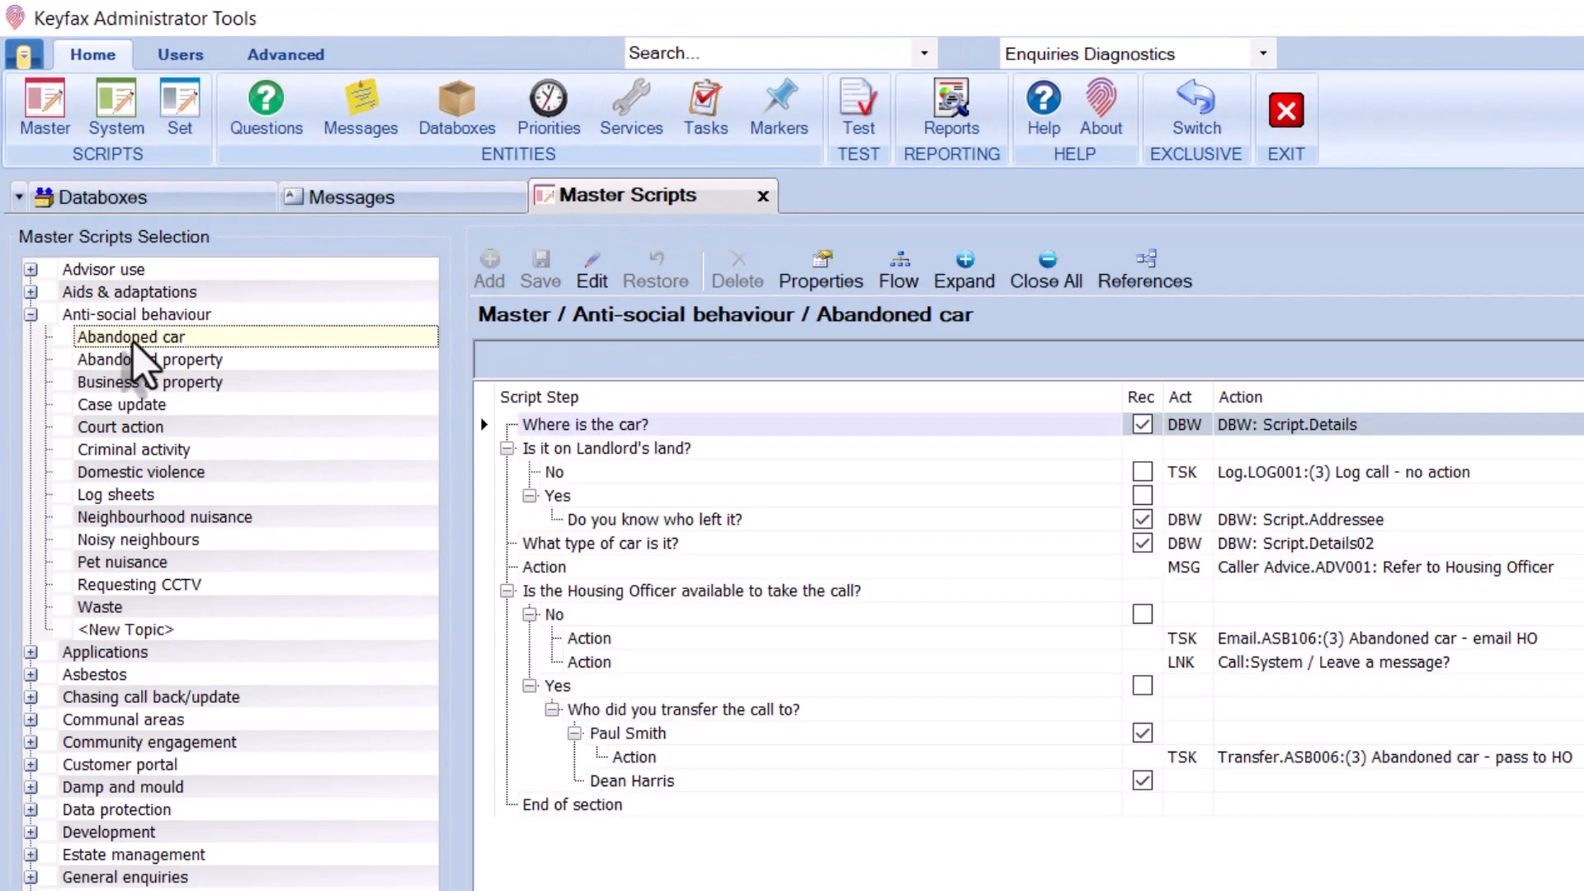
{"action": "left_click", "coordinate": [593, 277]}
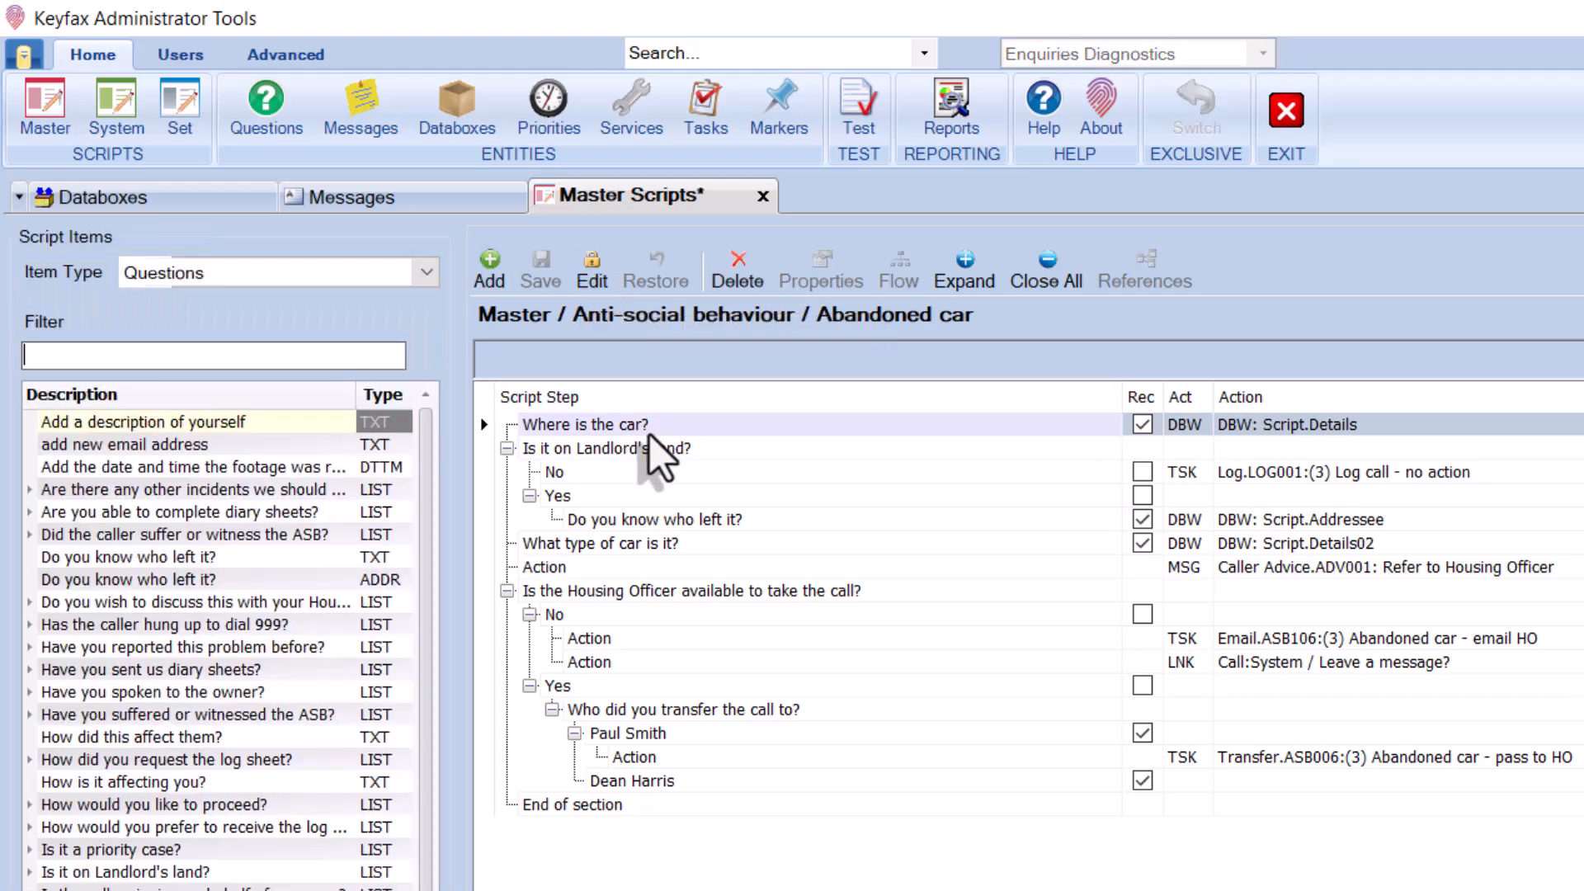
Add recorded Company.Email address Databox - Read steps under both transfer recipients
{"action": "left_click", "coordinate": [429, 276]}
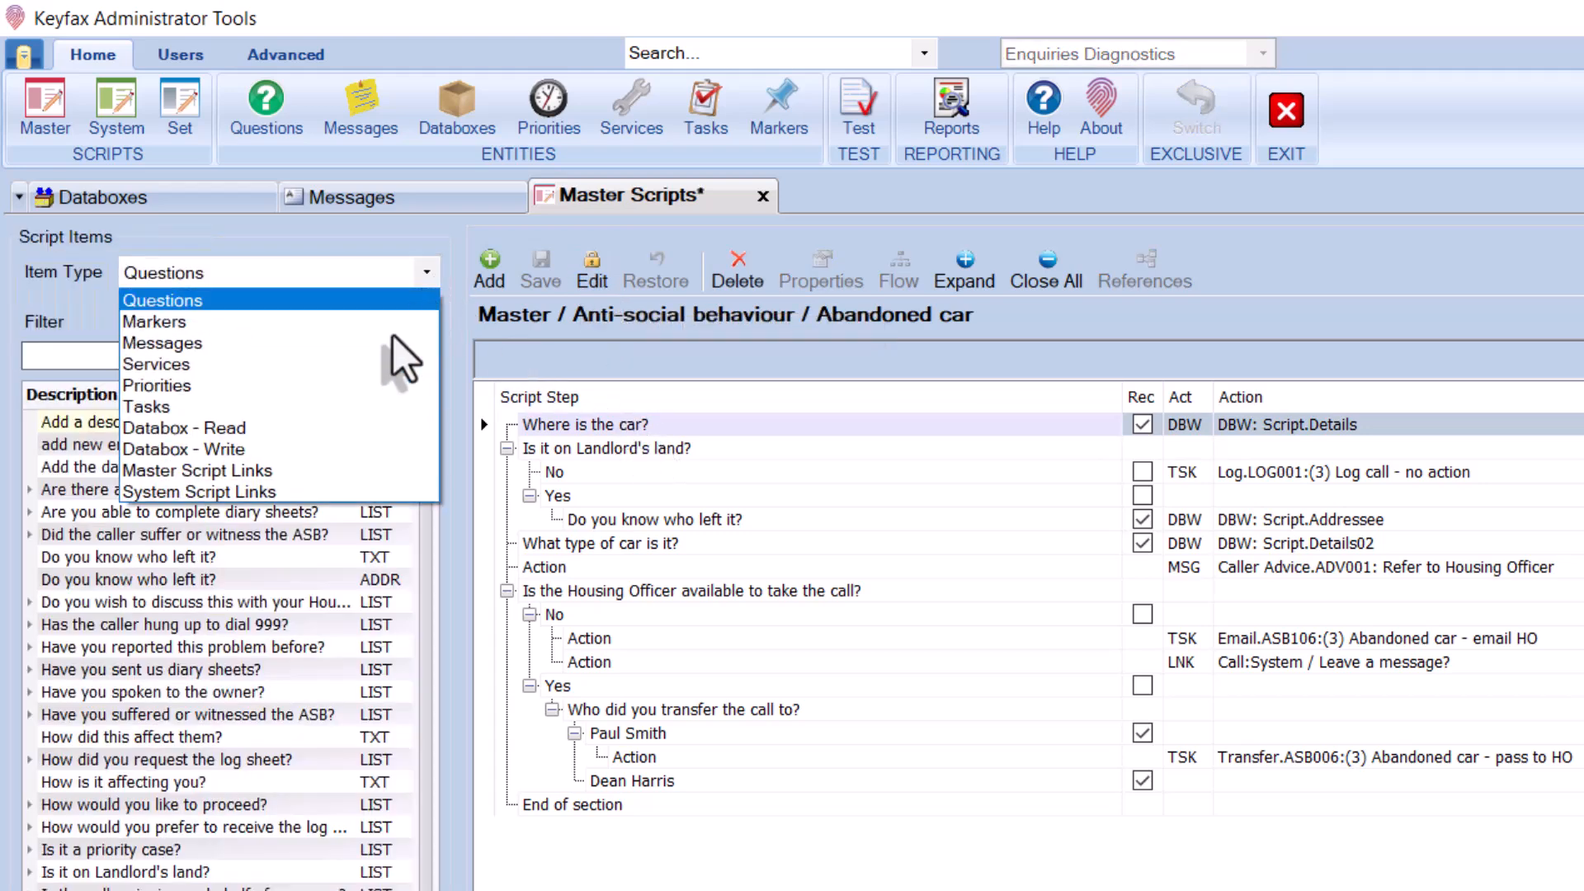
{"action": "left_click", "coordinate": [334, 423]}
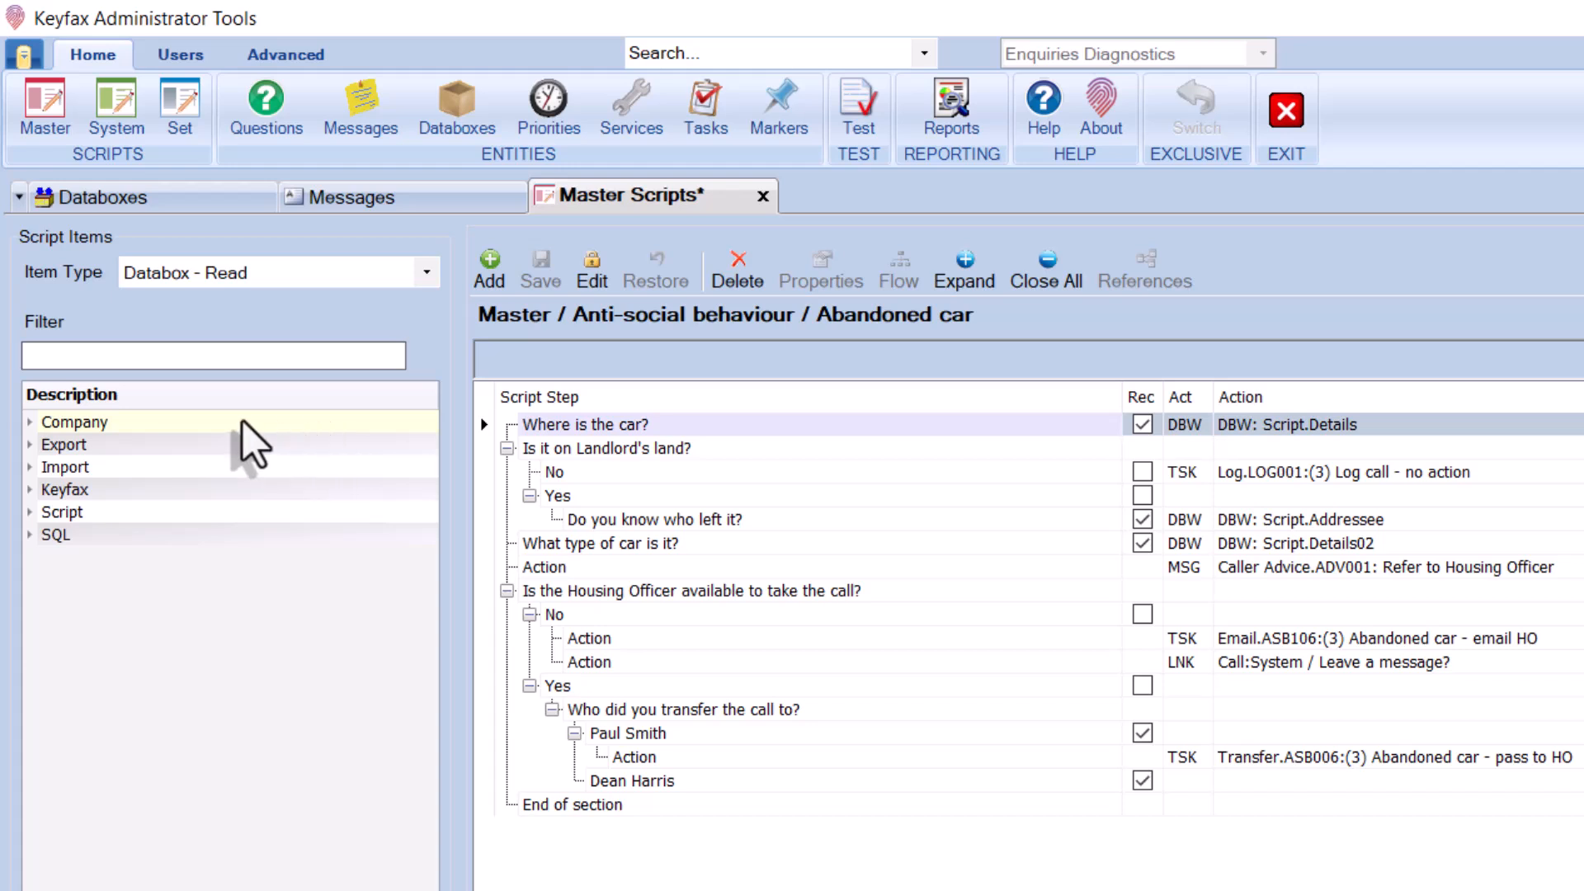
{"action": "left_click", "coordinate": [31, 423]}
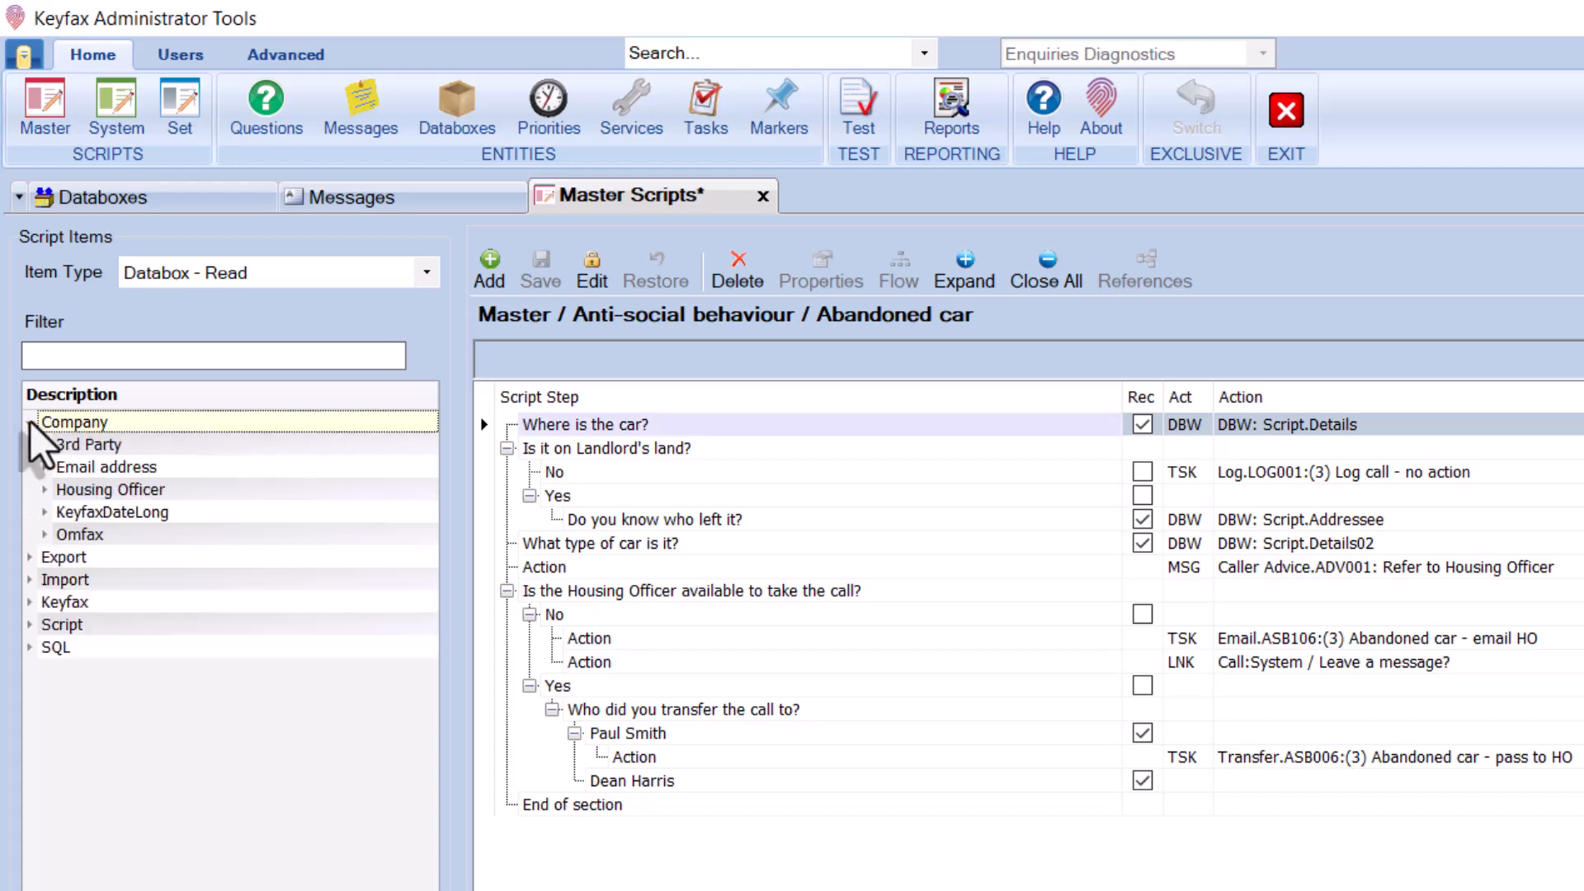
{"action": "left_click", "coordinate": [41, 467]}
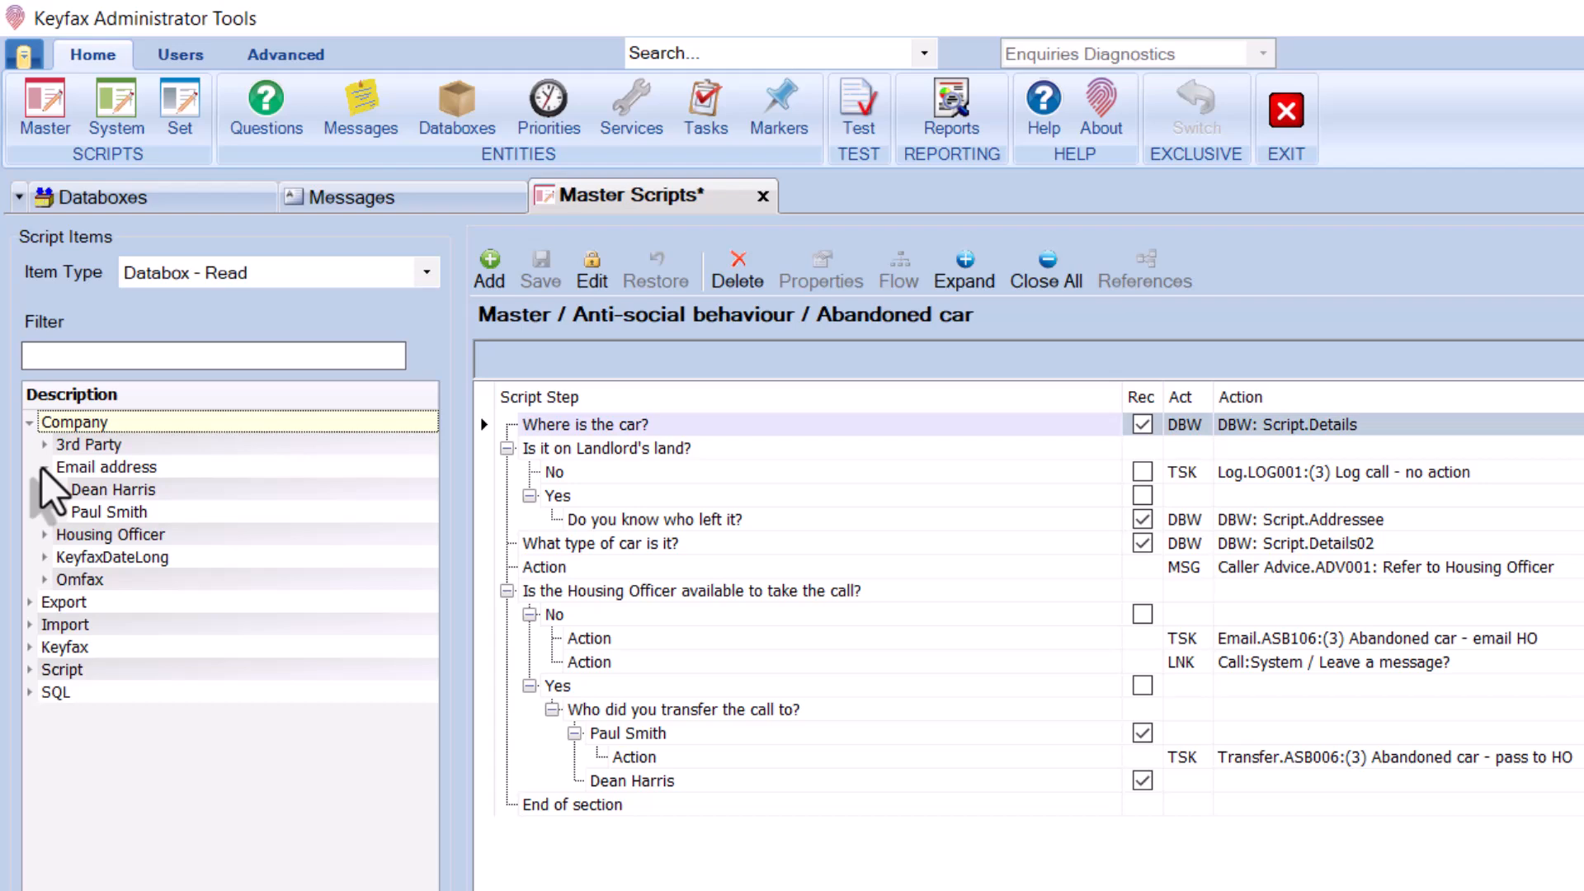
{"action": "left_click_drag", "start_coordinate": [101, 511], "coordinate": [637, 731]}
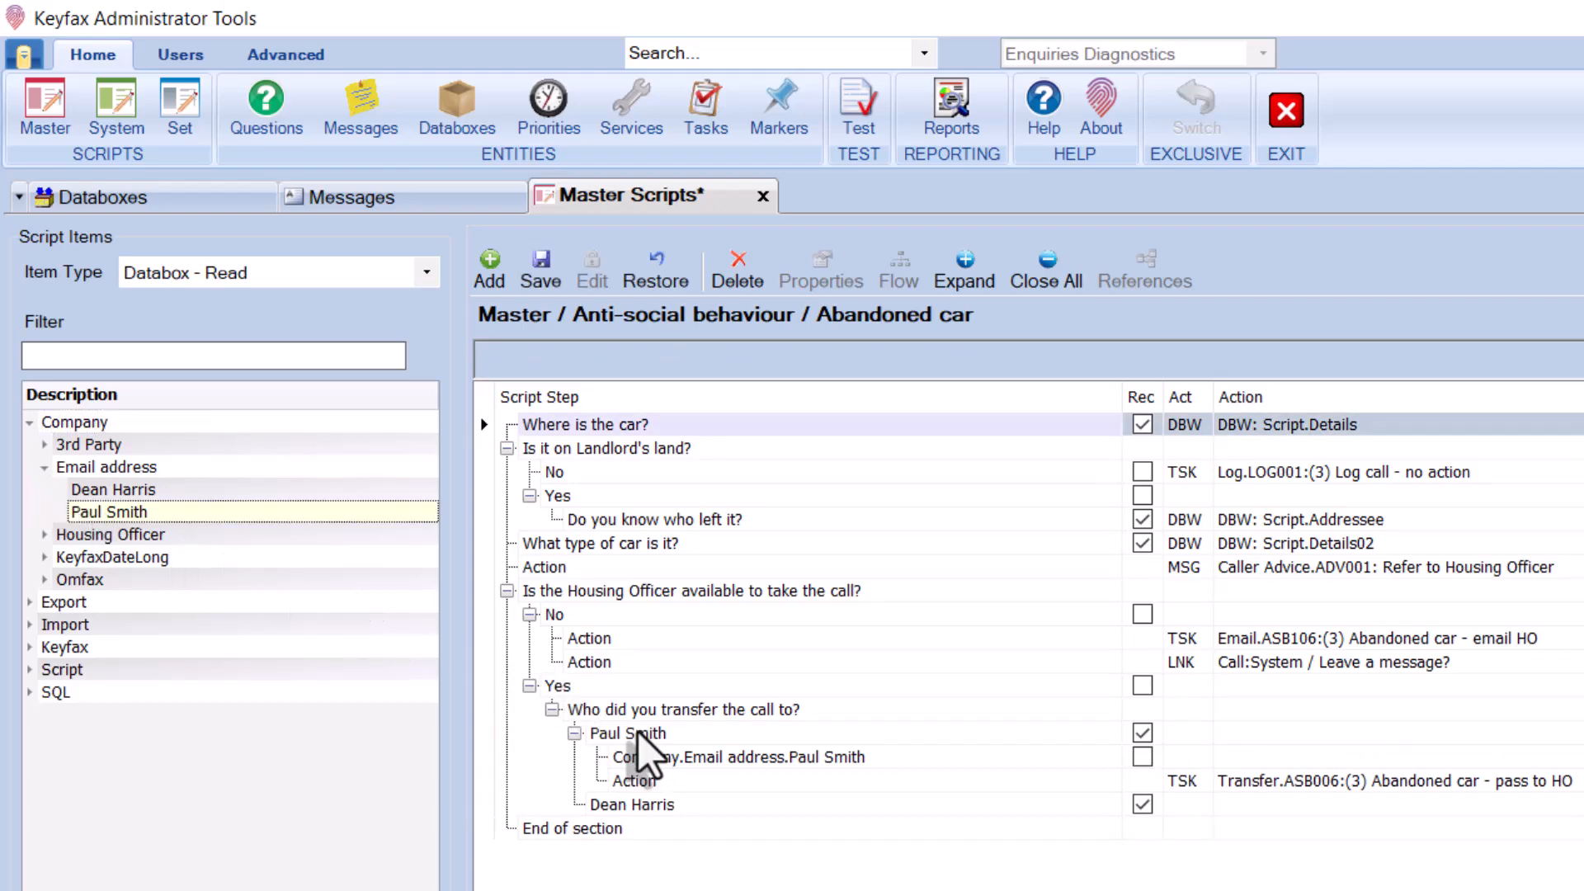
{"action": "left_click_drag", "start_coordinate": [165, 492], "coordinate": [638, 810]}
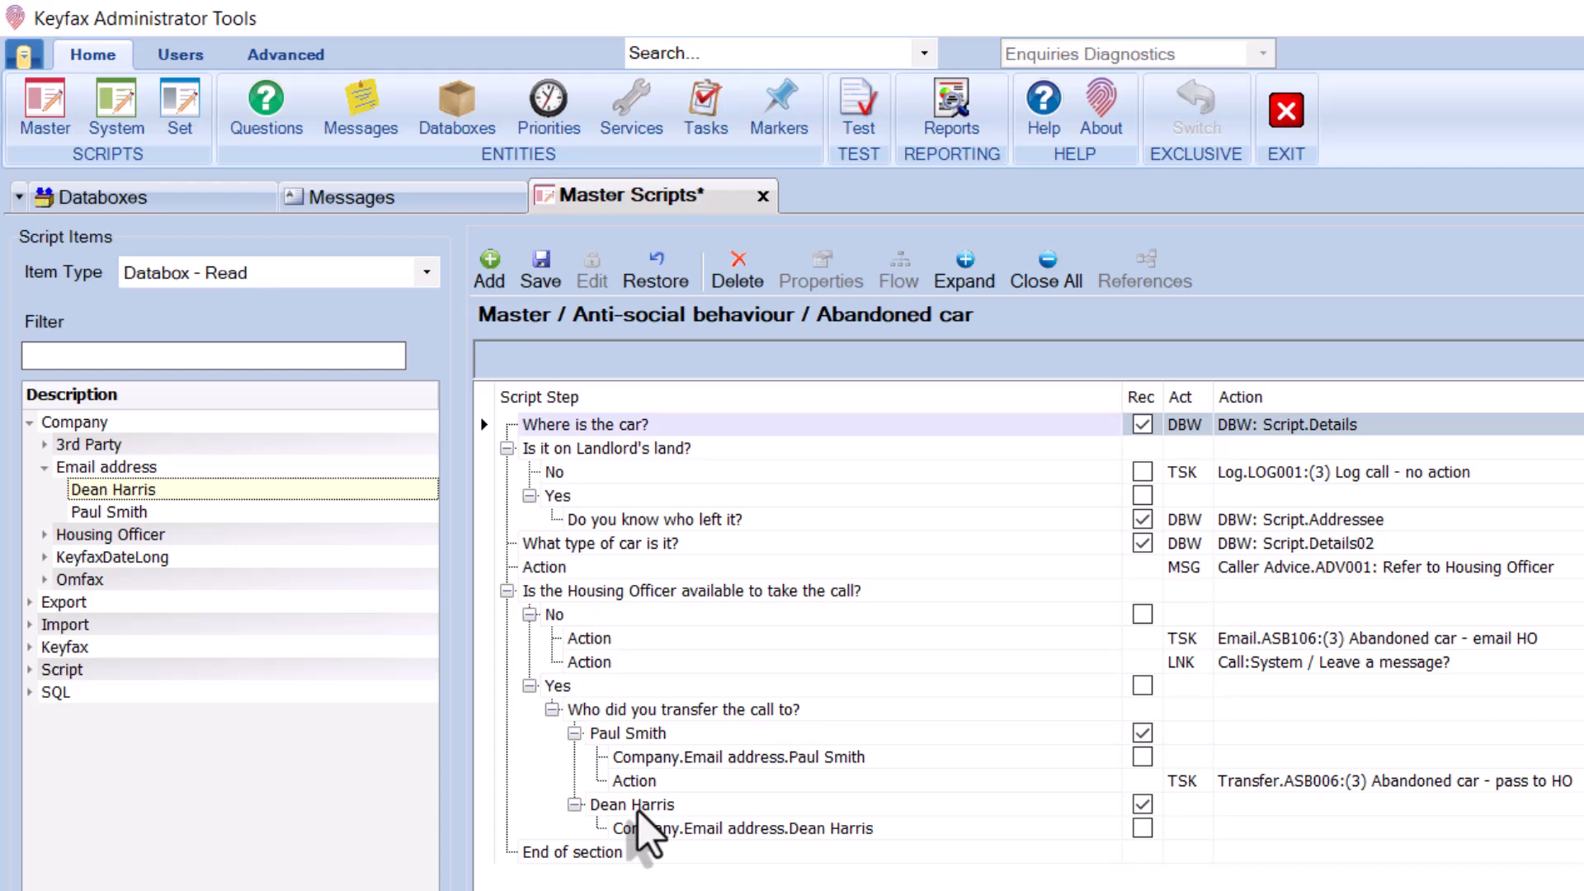
{"action": "left_click", "coordinate": [1142, 756]}
{"action": "left_click", "coordinate": [1141, 828]}
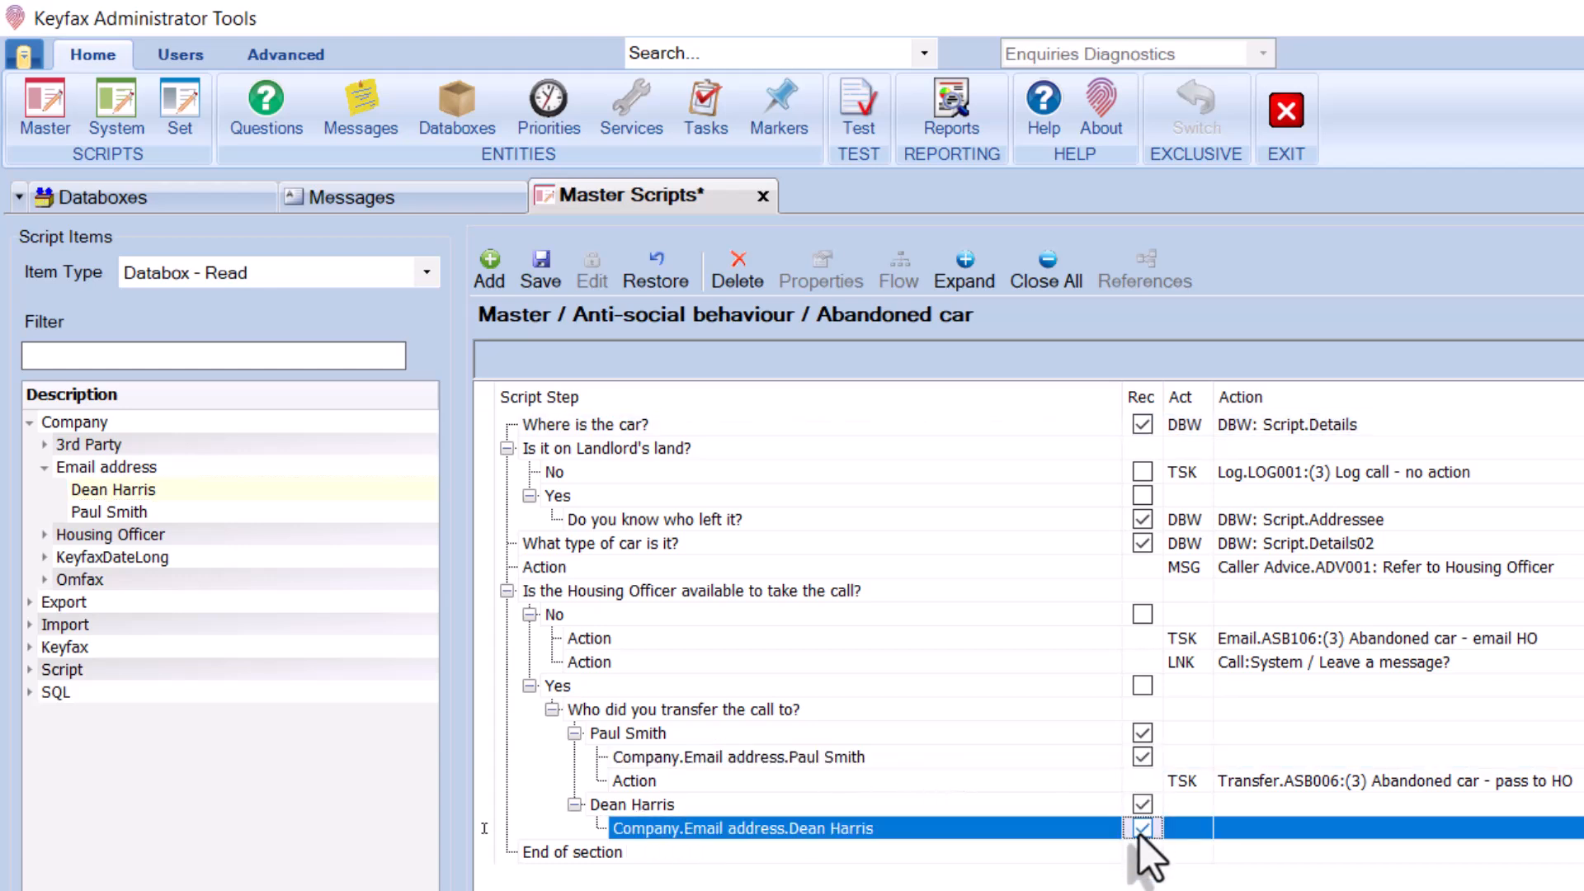
{"action": "left_click", "coordinate": [426, 272]}
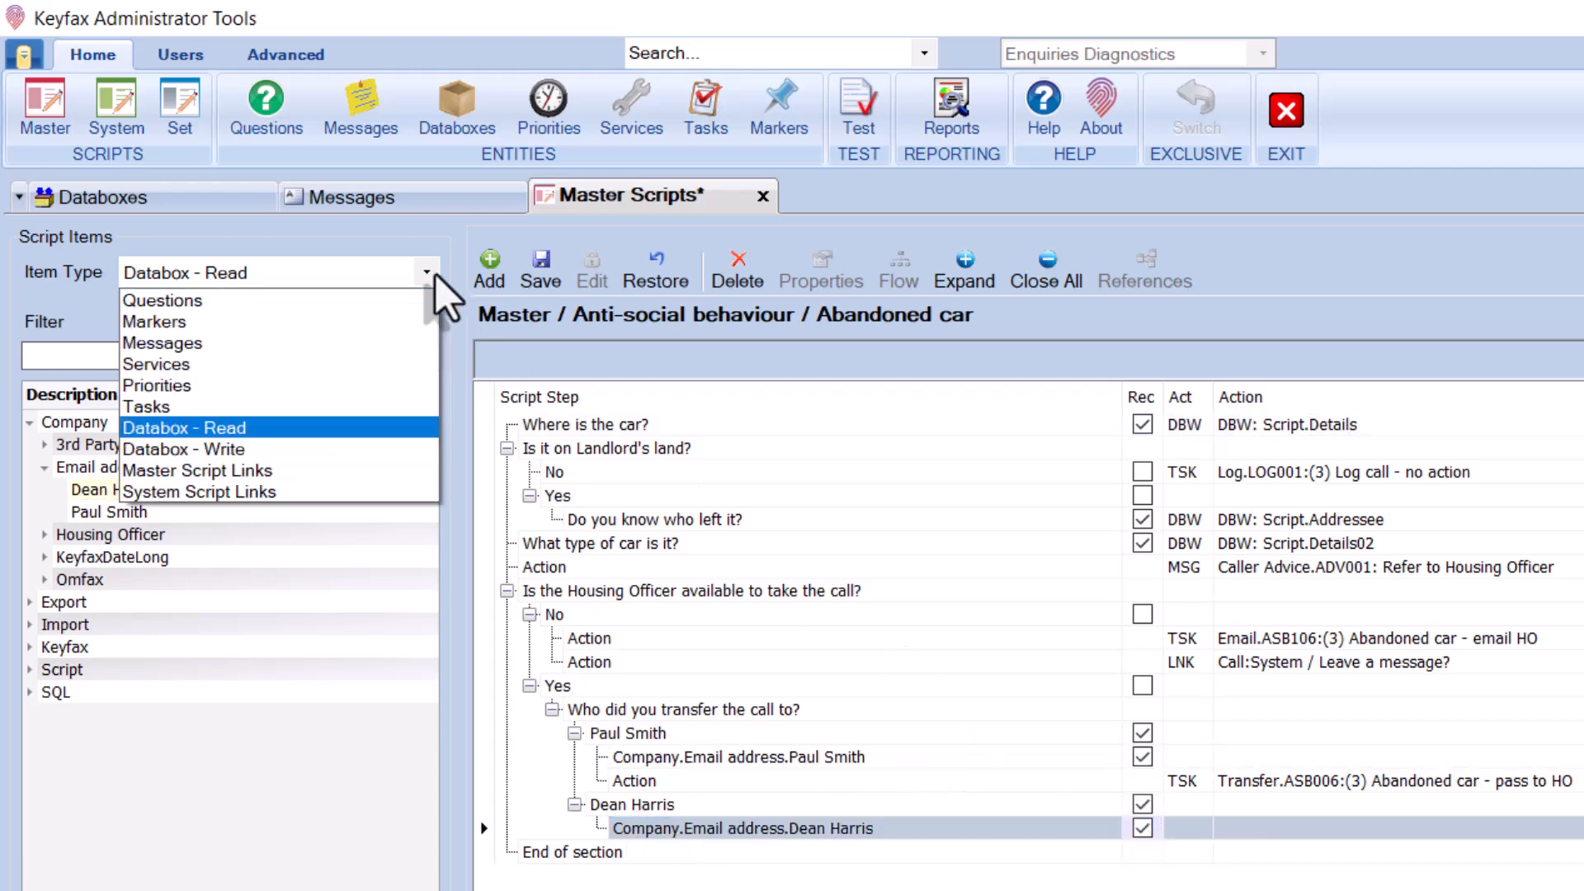
Attach the ASB123 'ASB TEST' message to the first recipient's email step and save the script
{"action": "left_click", "coordinate": [332, 345]}
{"action": "type", "text": "ASB123"}
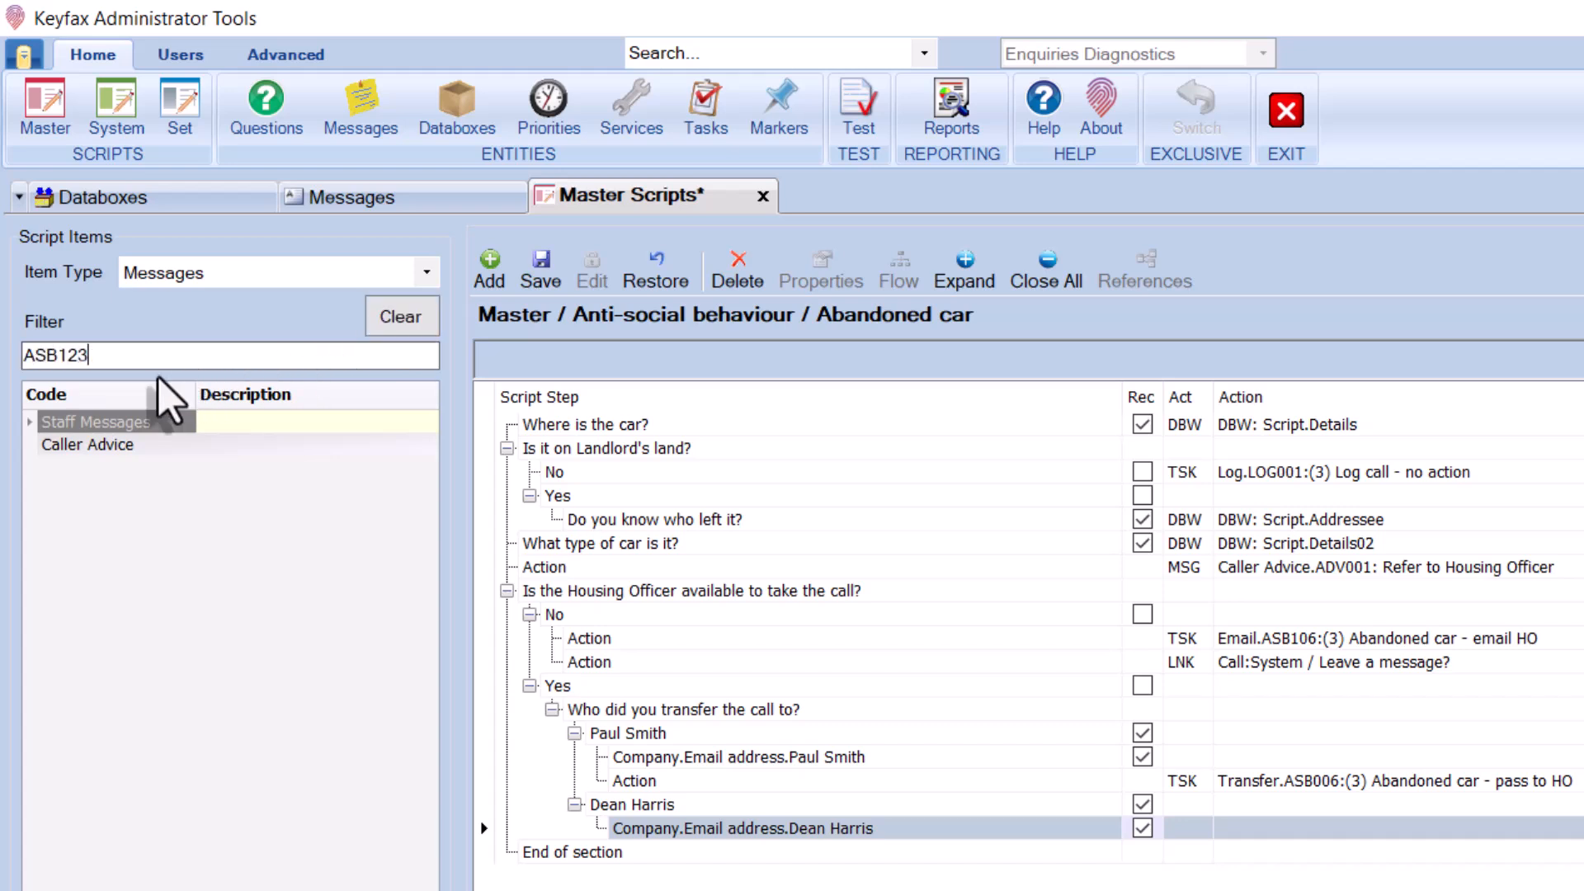
{"action": "left_click", "coordinate": [30, 421]}
{"action": "left_click", "coordinate": [235, 446]}
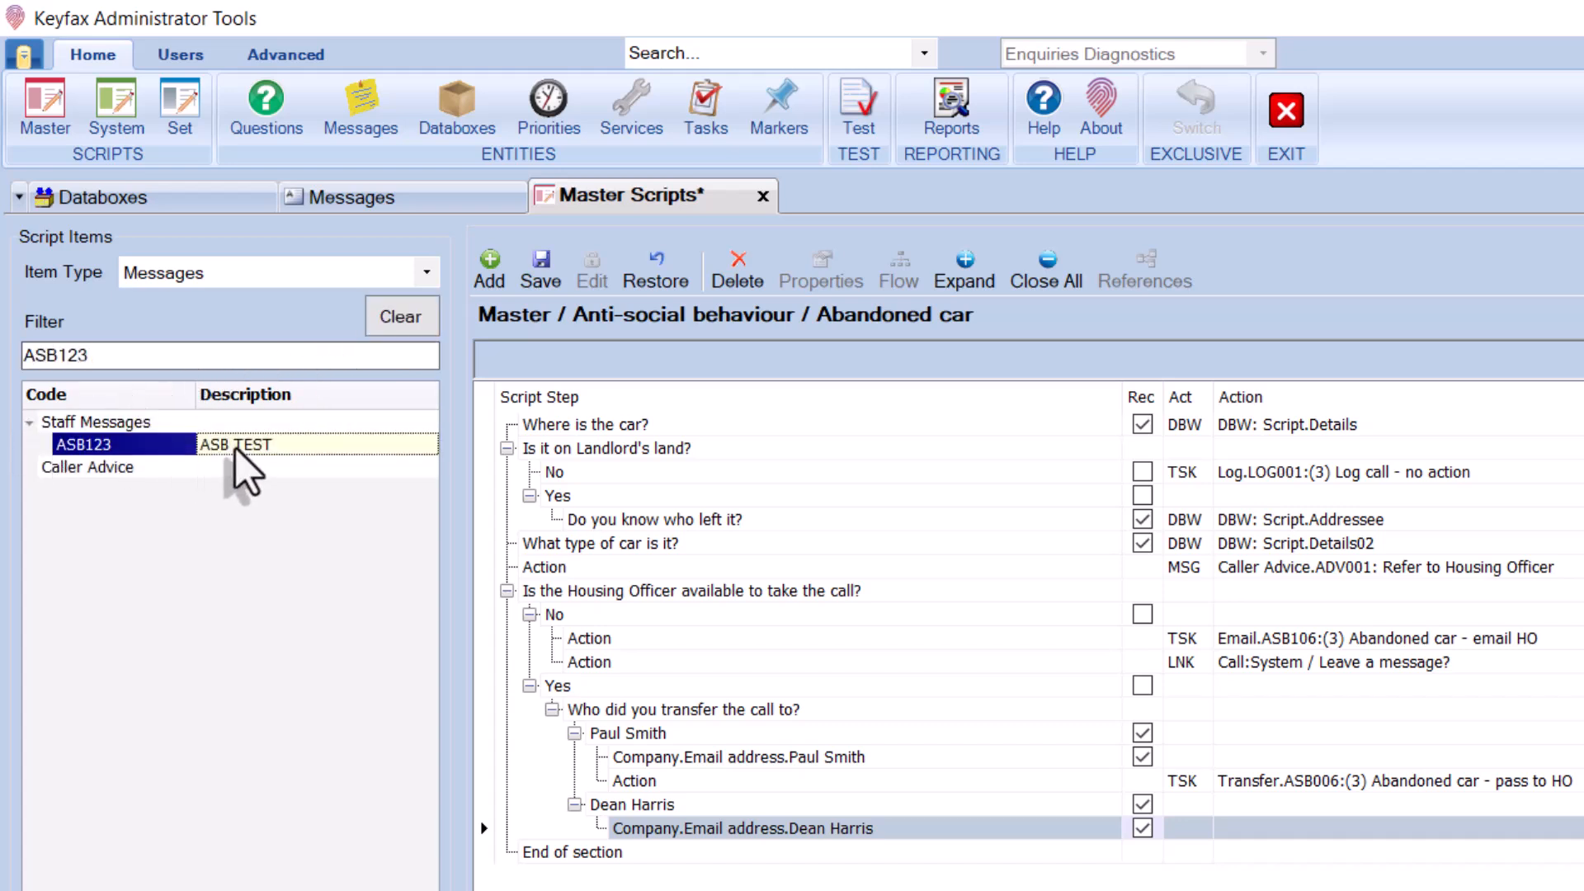
{"action": "left_click_drag", "start_coordinate": [774, 589], "coordinate": [1239, 765]}
{"action": "left_click", "coordinate": [541, 257]}
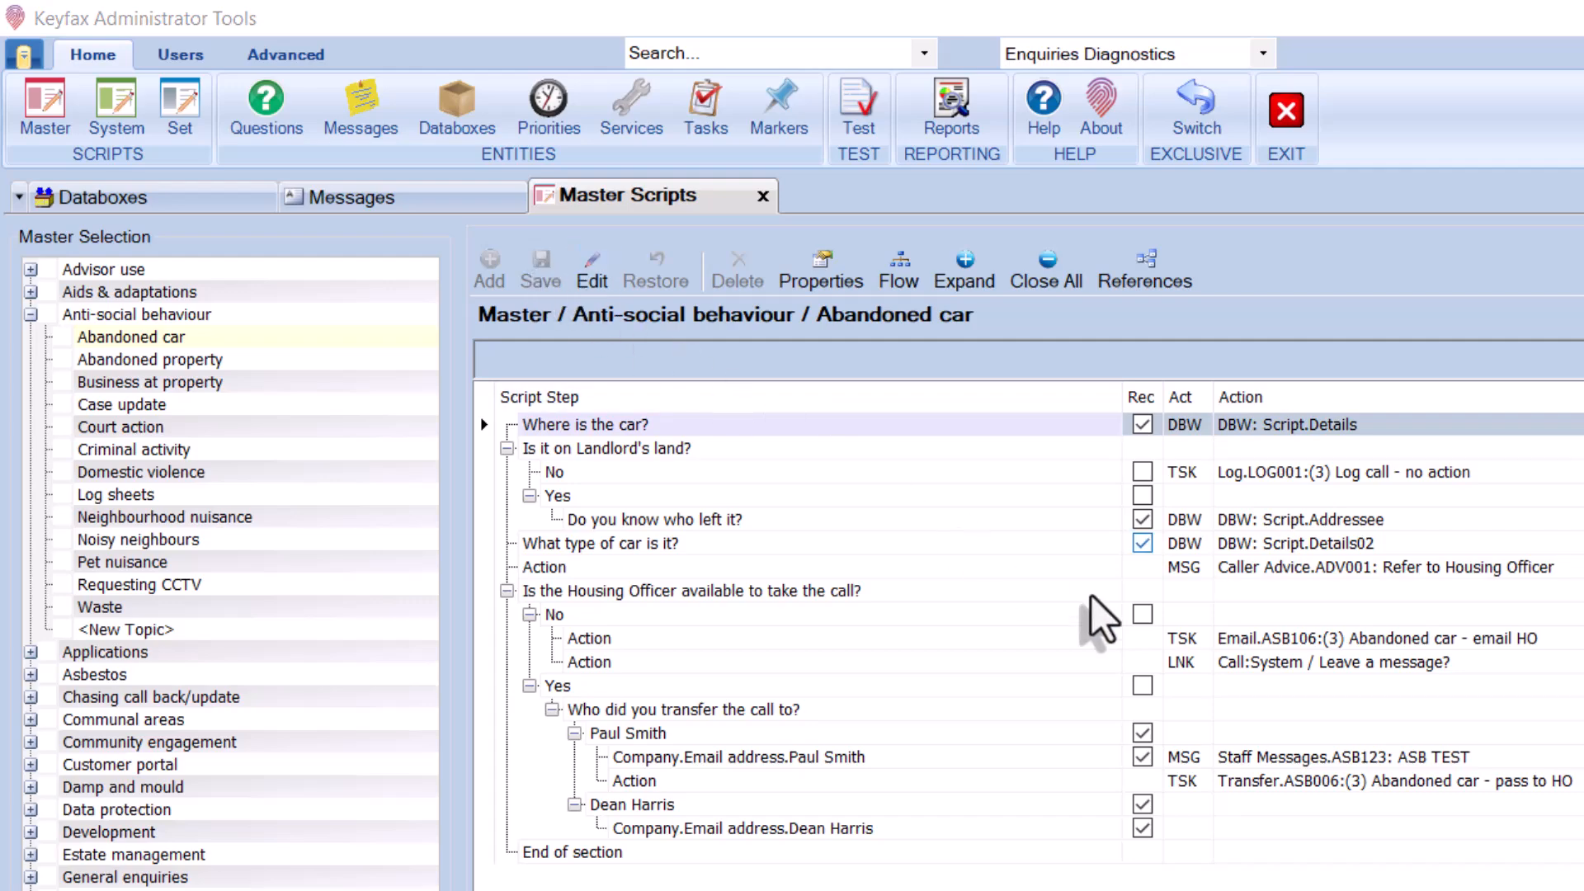
{"action": "left_click", "coordinate": [1399, 782]}
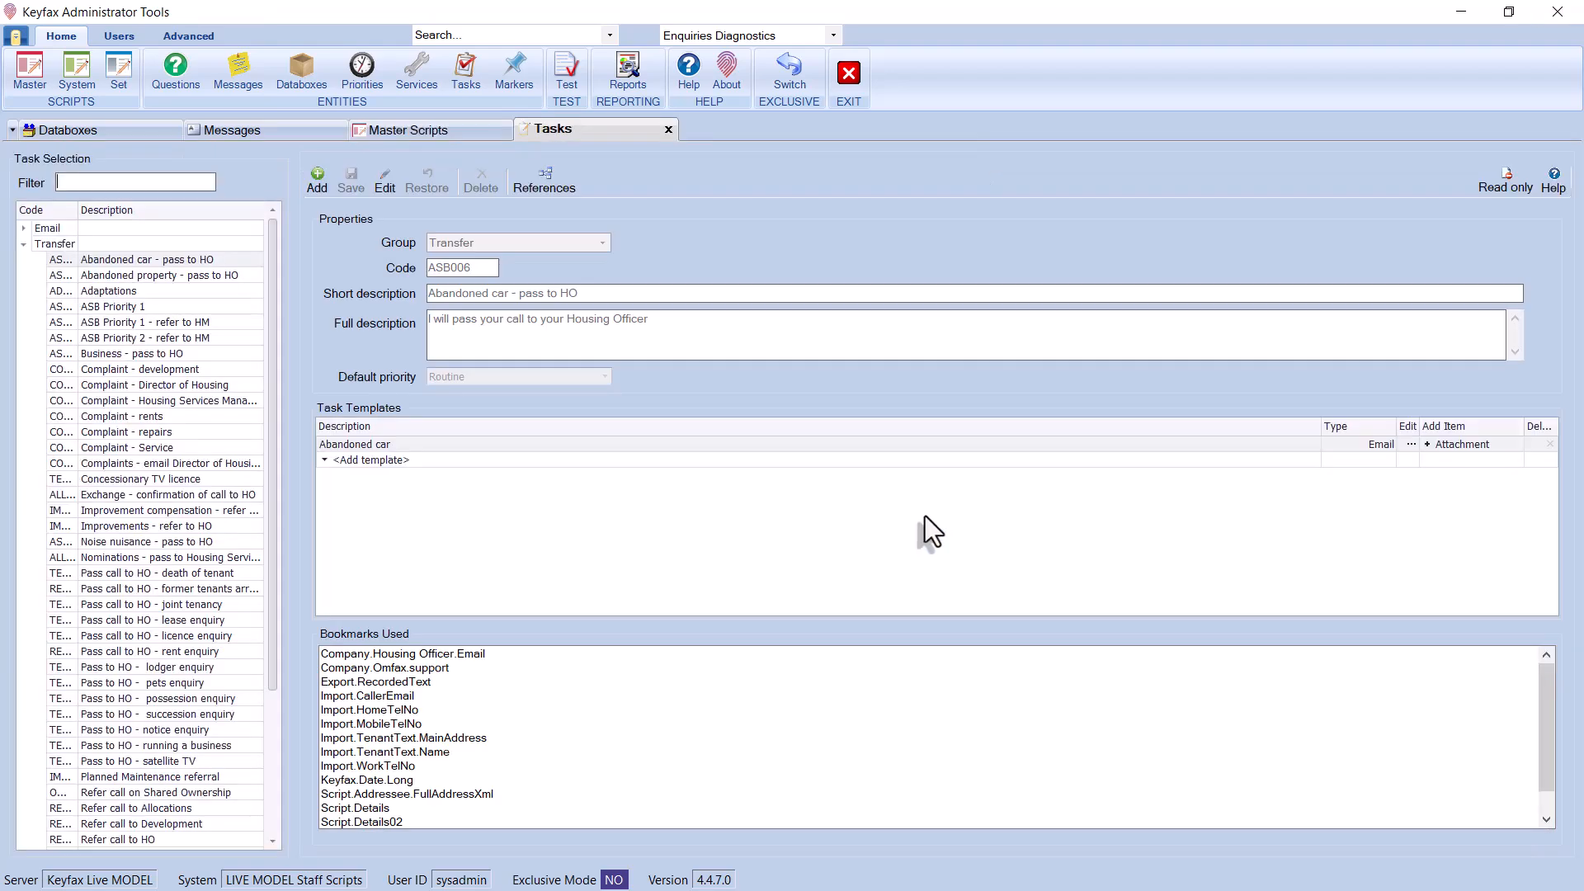
Replace the ASB006 email template's To address with the Company.Email address bookmark and save
{"action": "left_click", "coordinate": [1408, 446]}
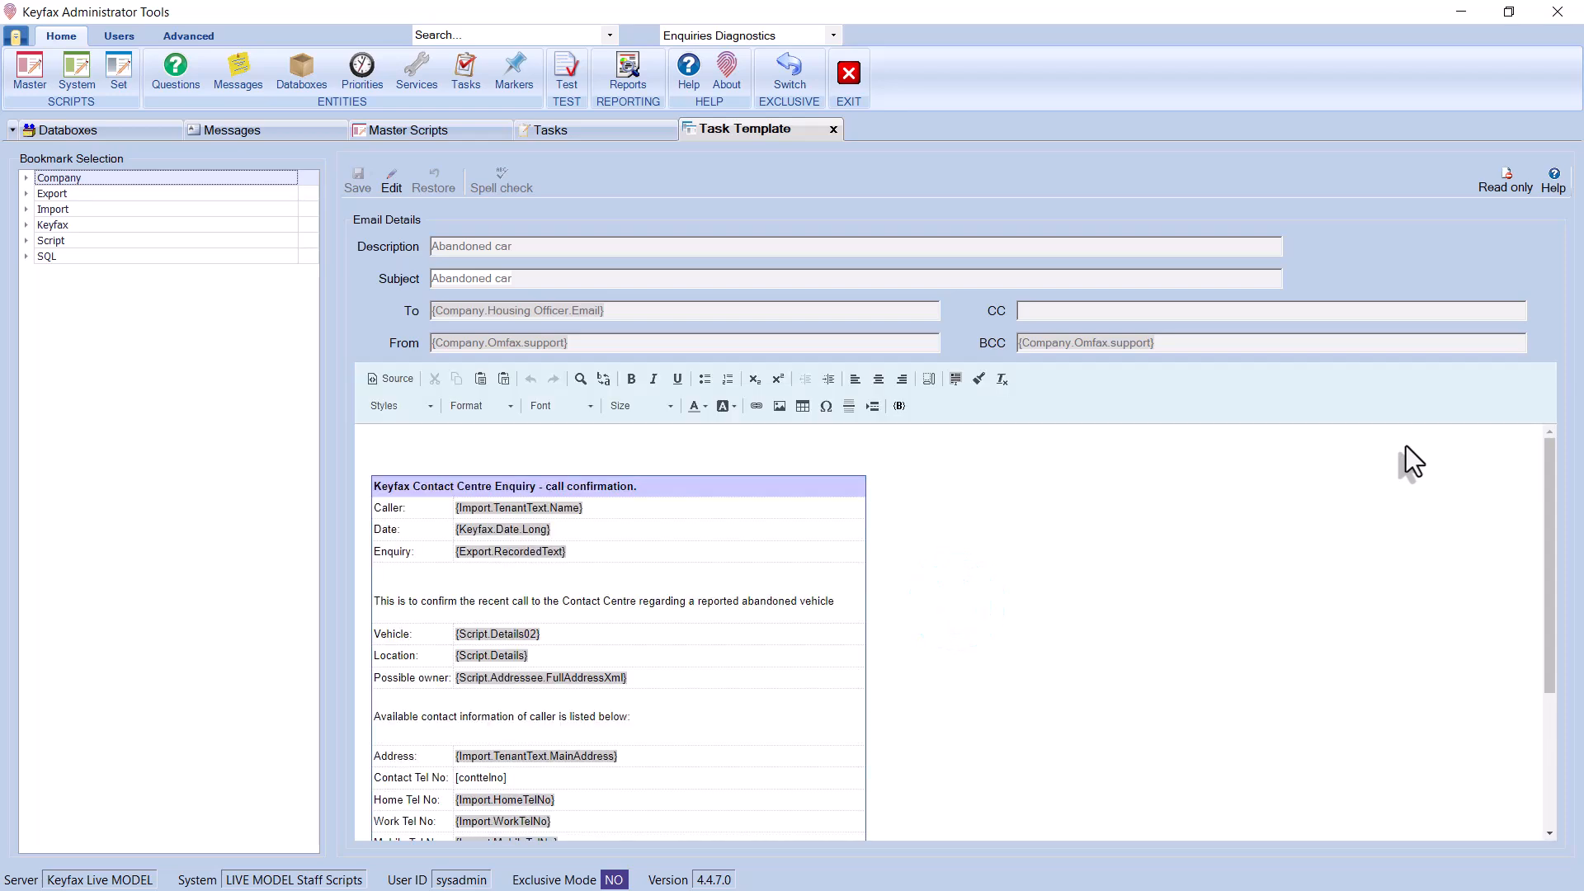
{"action": "left_click", "coordinate": [391, 178]}
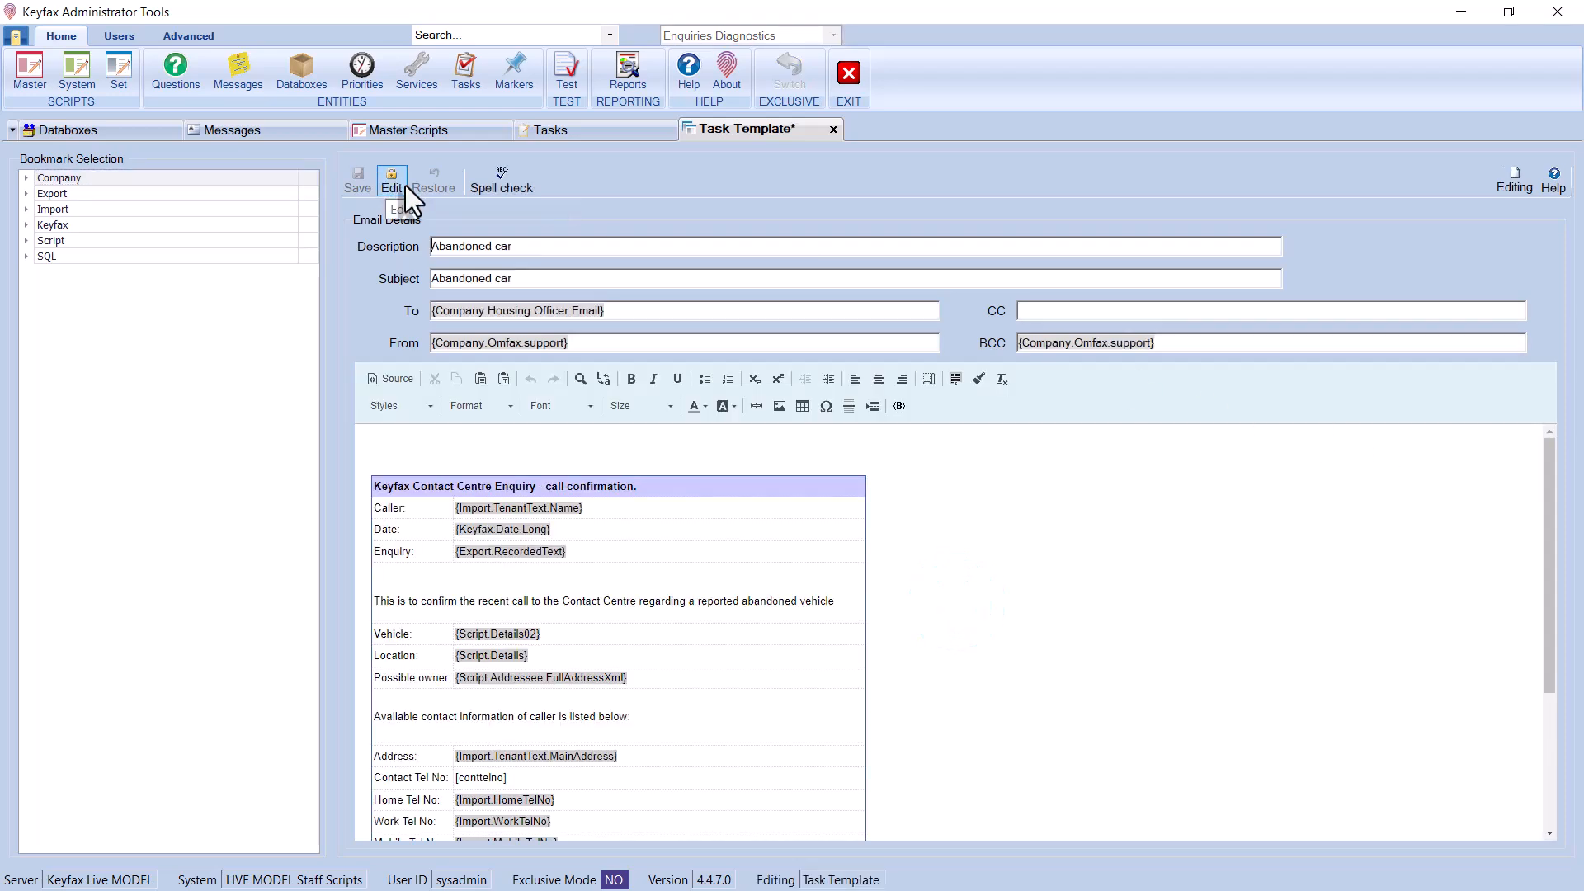
{"action": "left_click", "coordinate": [624, 309]}
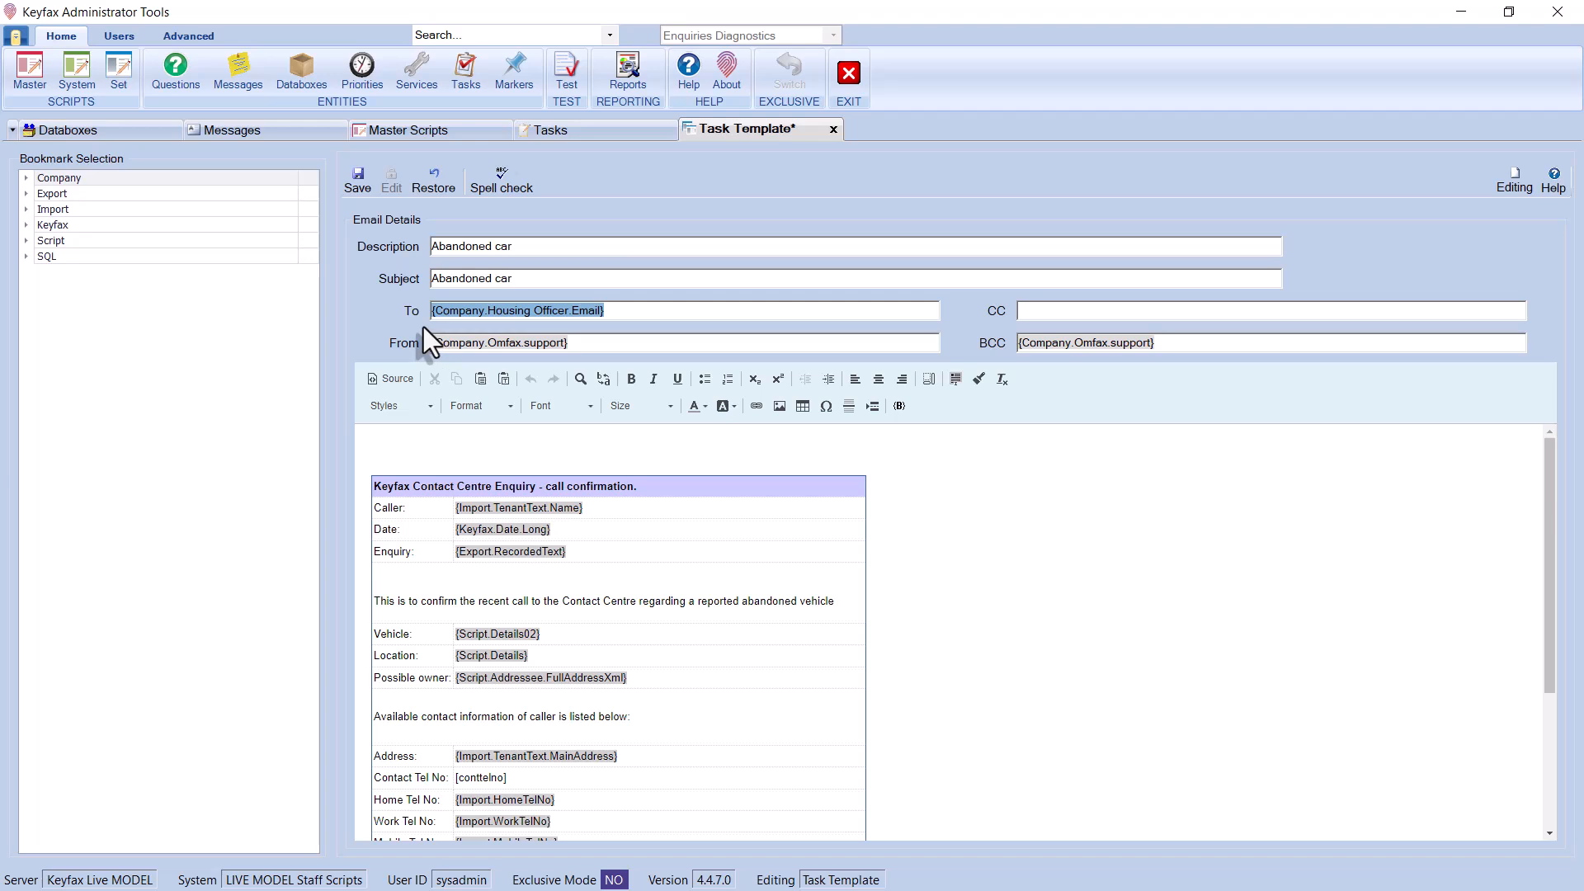
{"action": "key", "text": "BackSpace"}
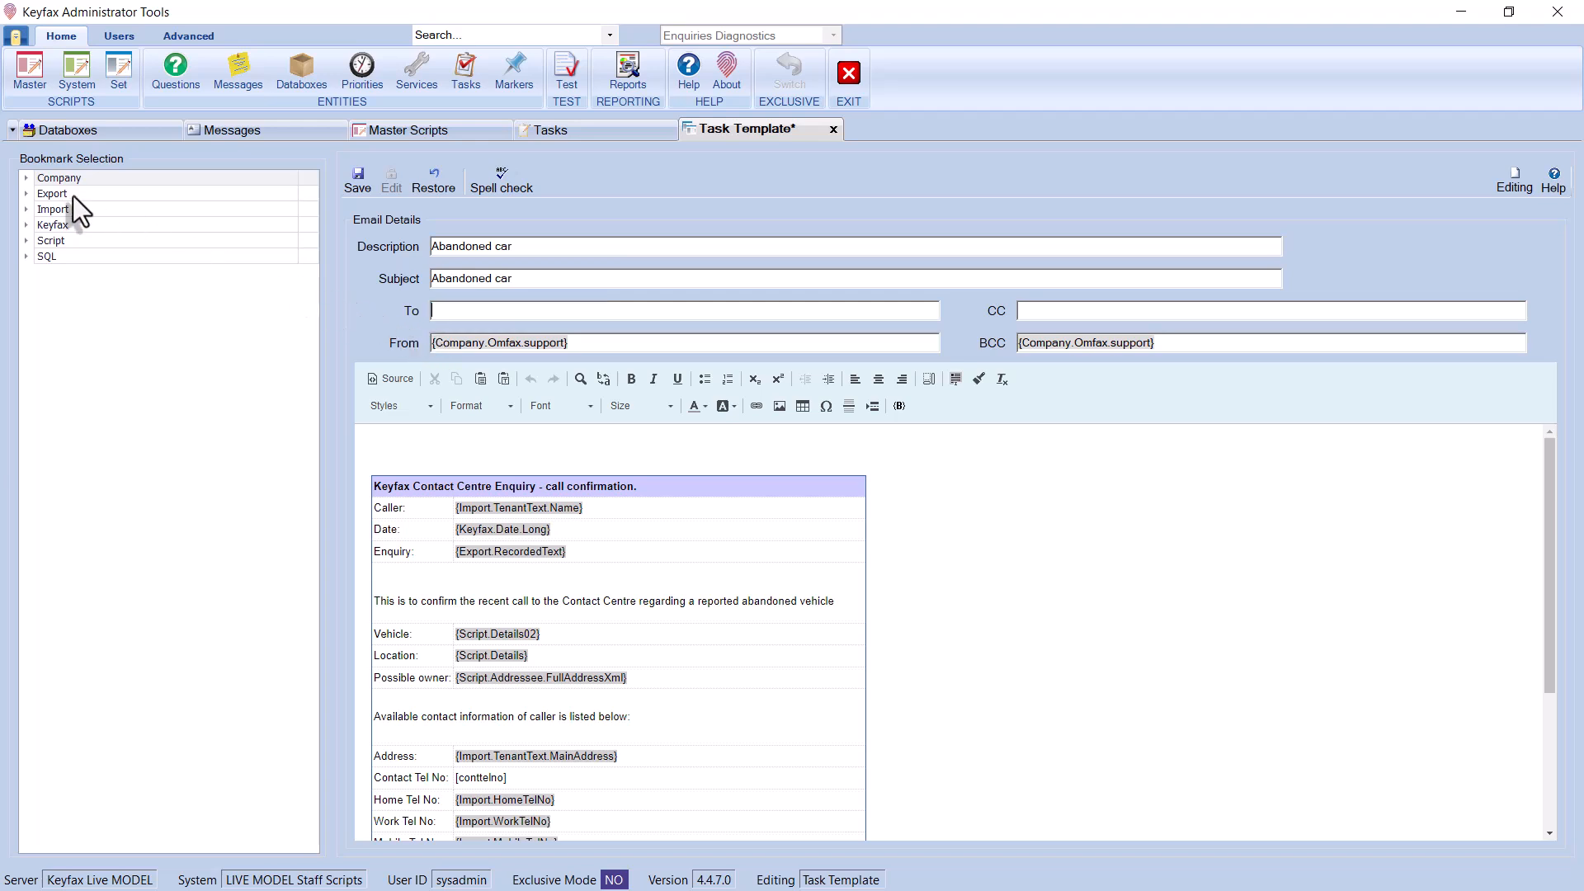
{"action": "left_click", "coordinate": [25, 178]}
{"action": "left_click", "coordinate": [40, 209]}
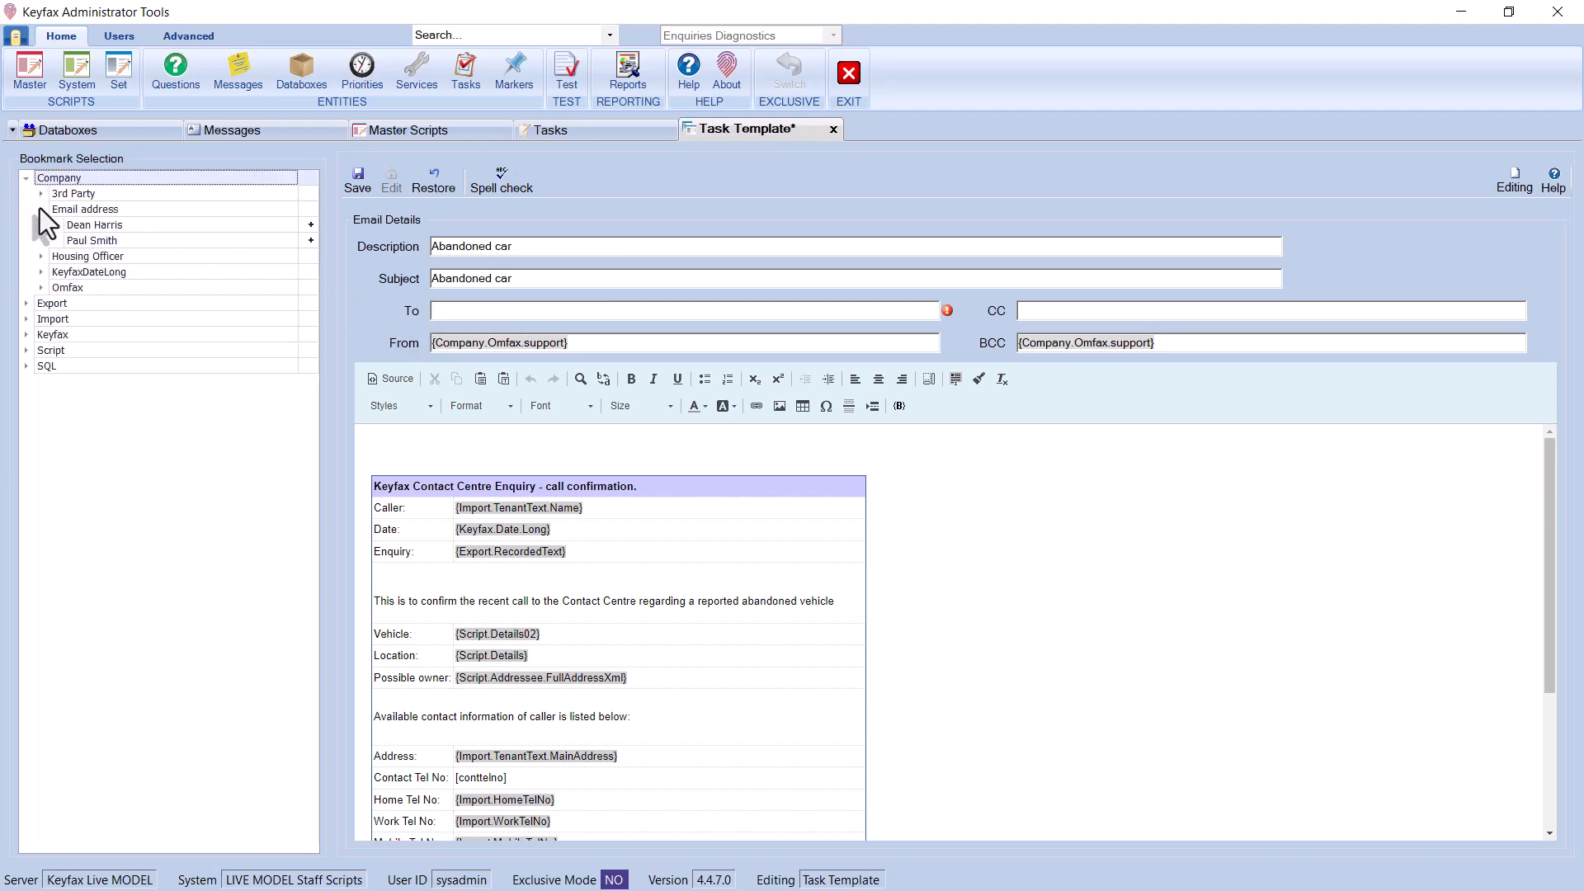
{"action": "left_click_drag", "start_coordinate": [210, 238], "coordinate": [492, 315]}
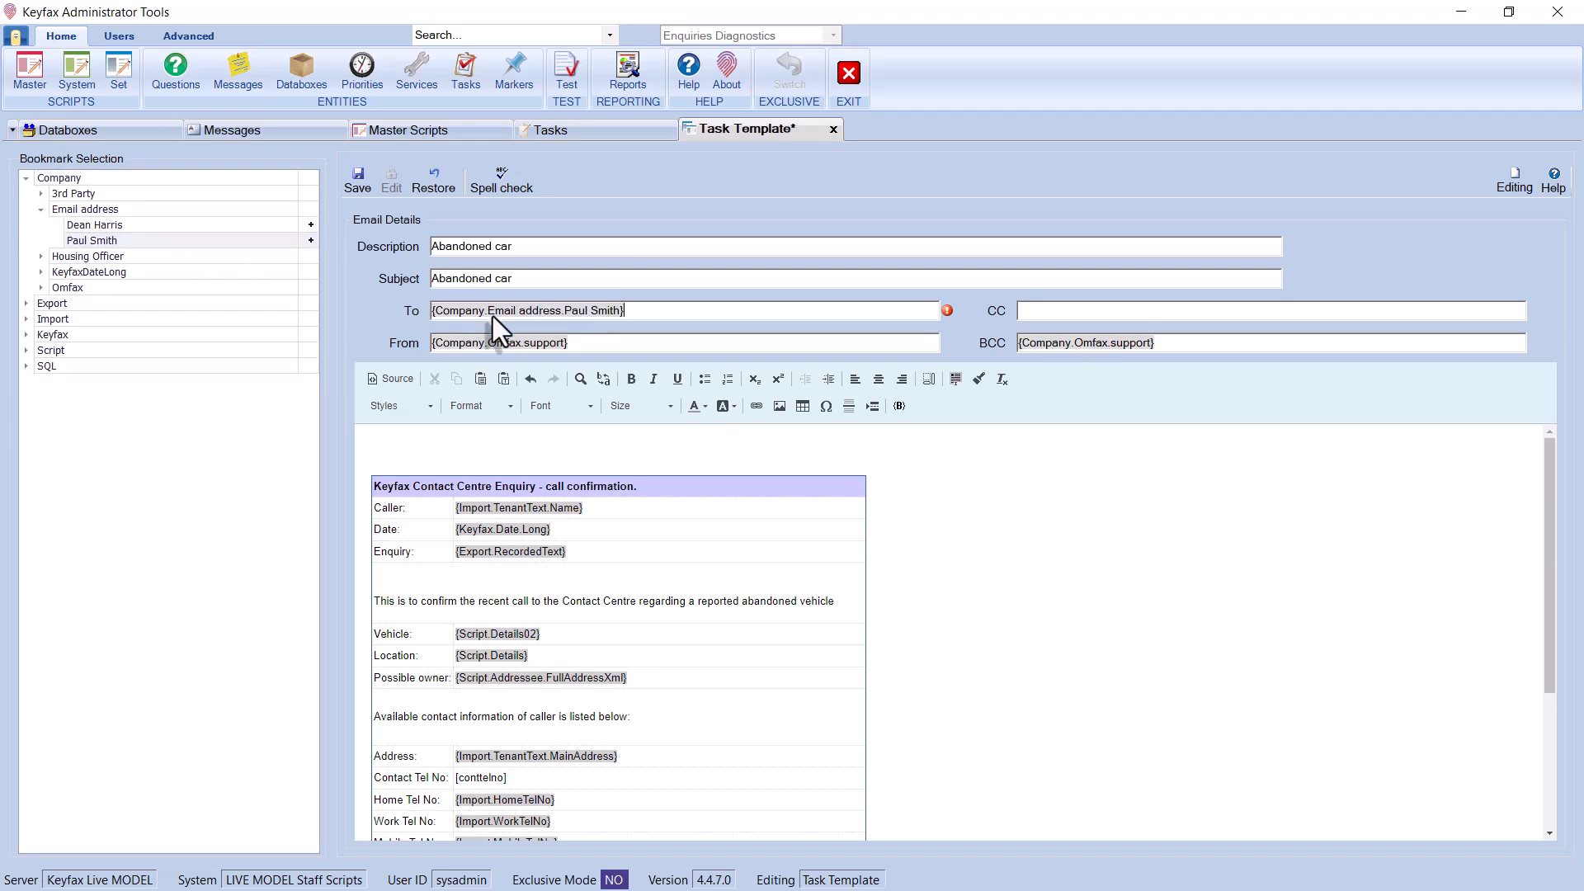
{"action": "left_click", "coordinate": [358, 181]}
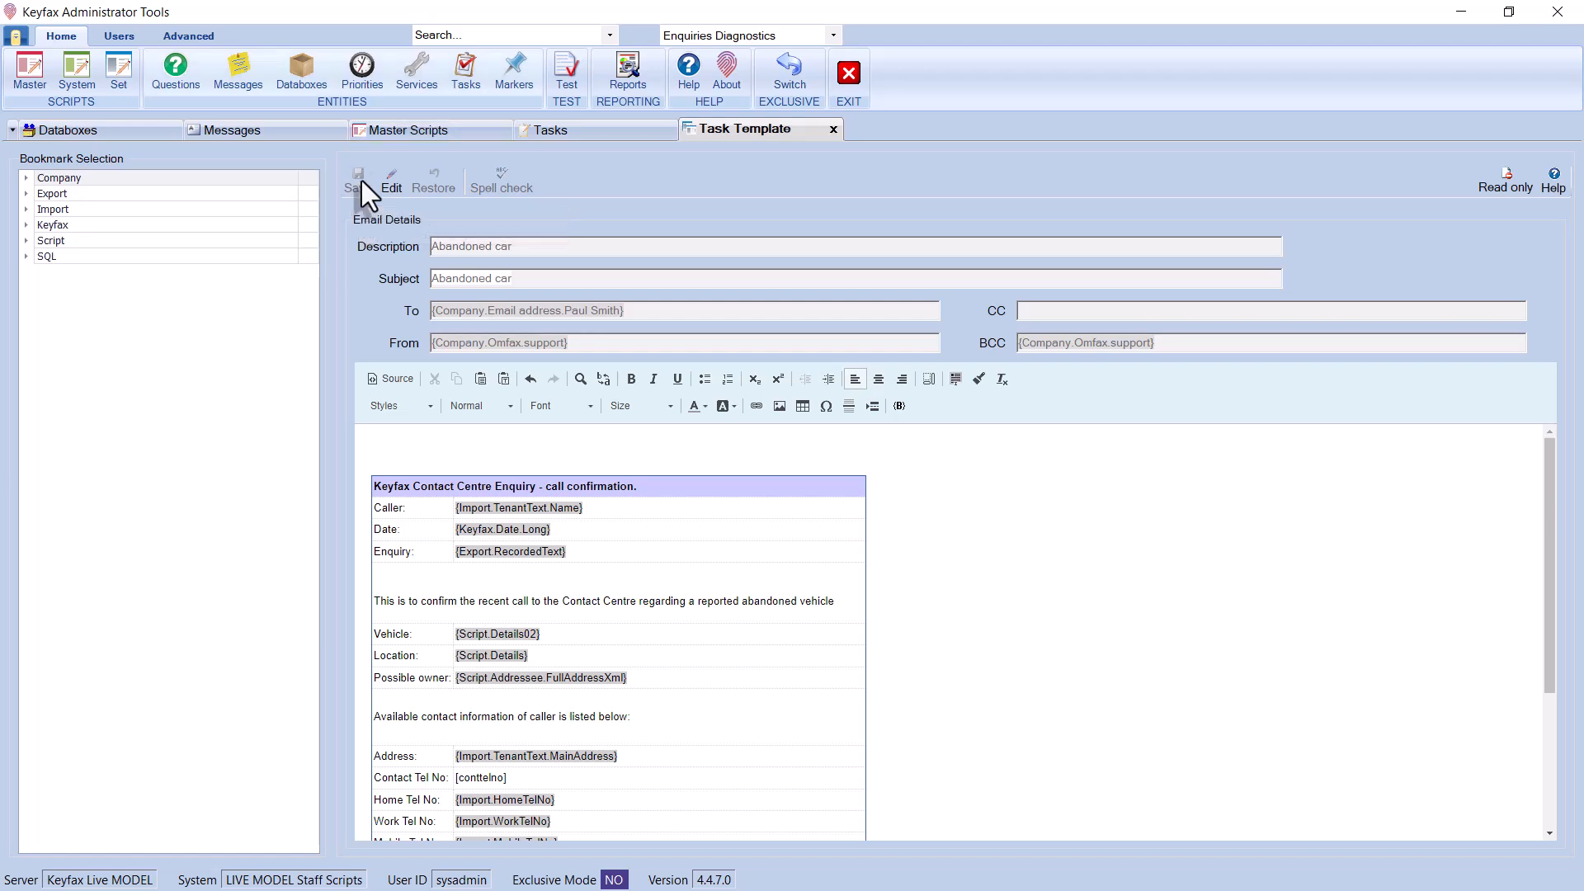
{"action": "left_click", "coordinate": [571, 68]}
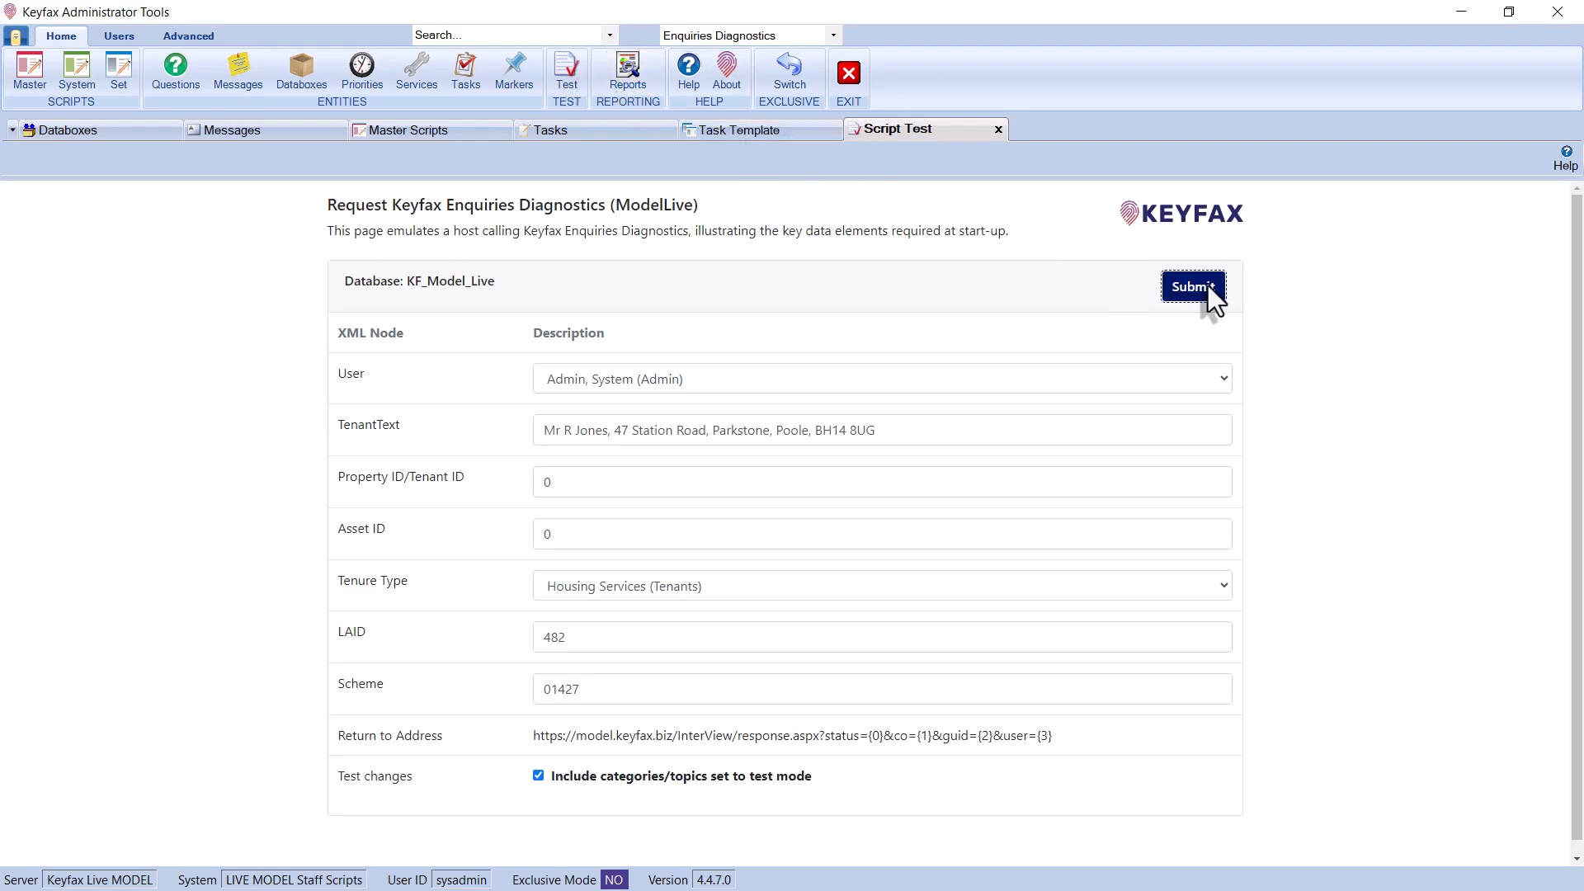
Start a test call on Anti-social behaviour > Abandoned car, answering location 'car p' and Yes to landlord's land
{"action": "left_click", "coordinate": [1208, 285]}
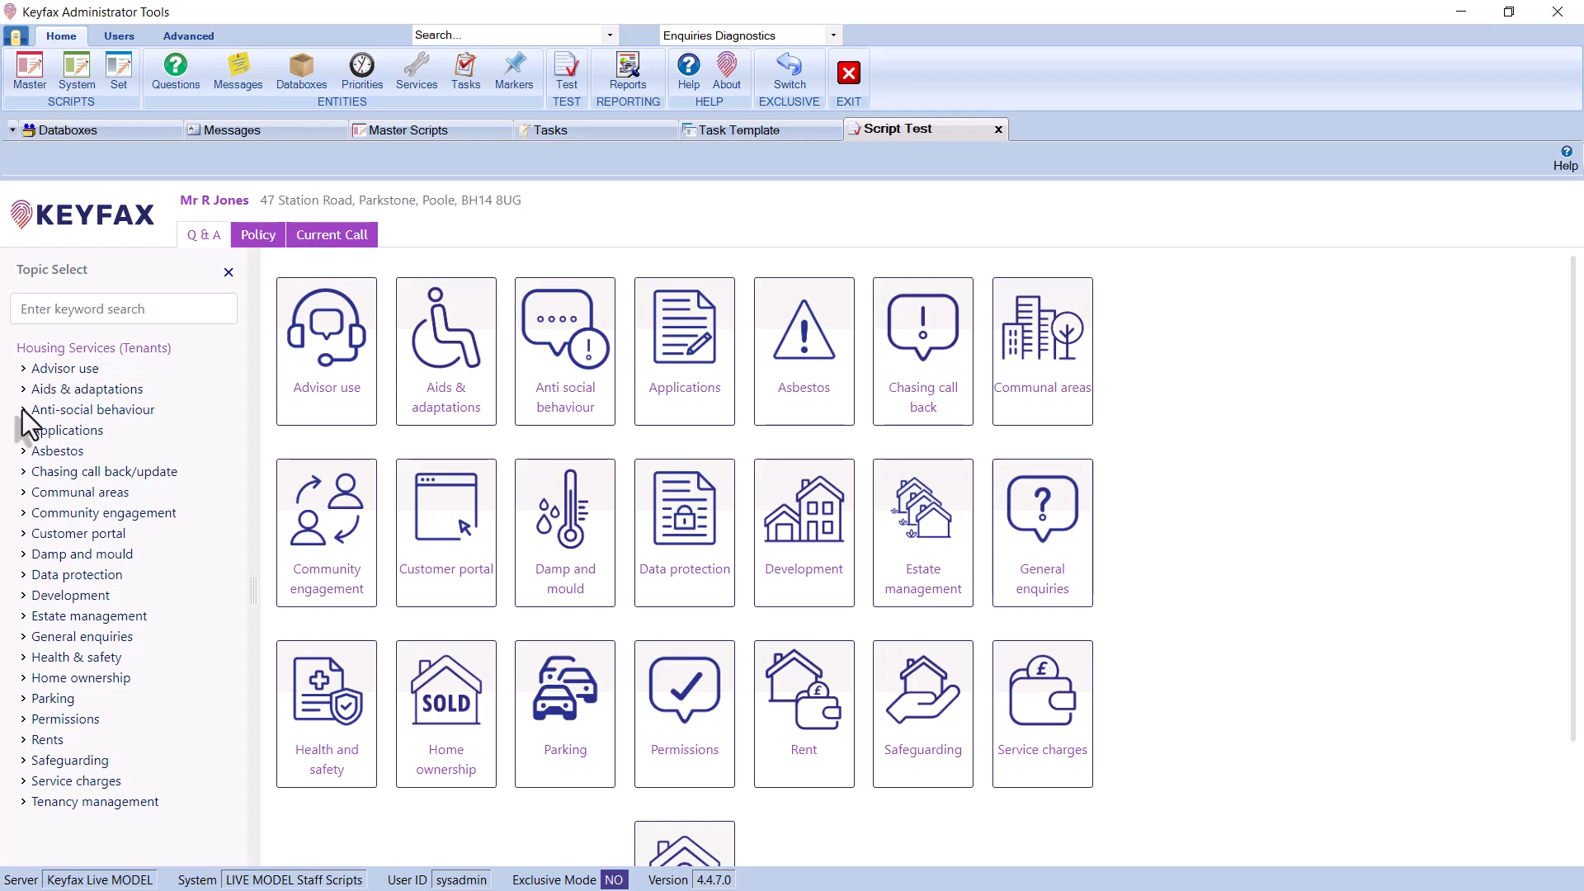
{"action": "left_click", "coordinate": [22, 409]}
{"action": "left_click", "coordinate": [95, 429]}
{"action": "type", "text": "car p"}
{"action": "key", "text": "Return"}
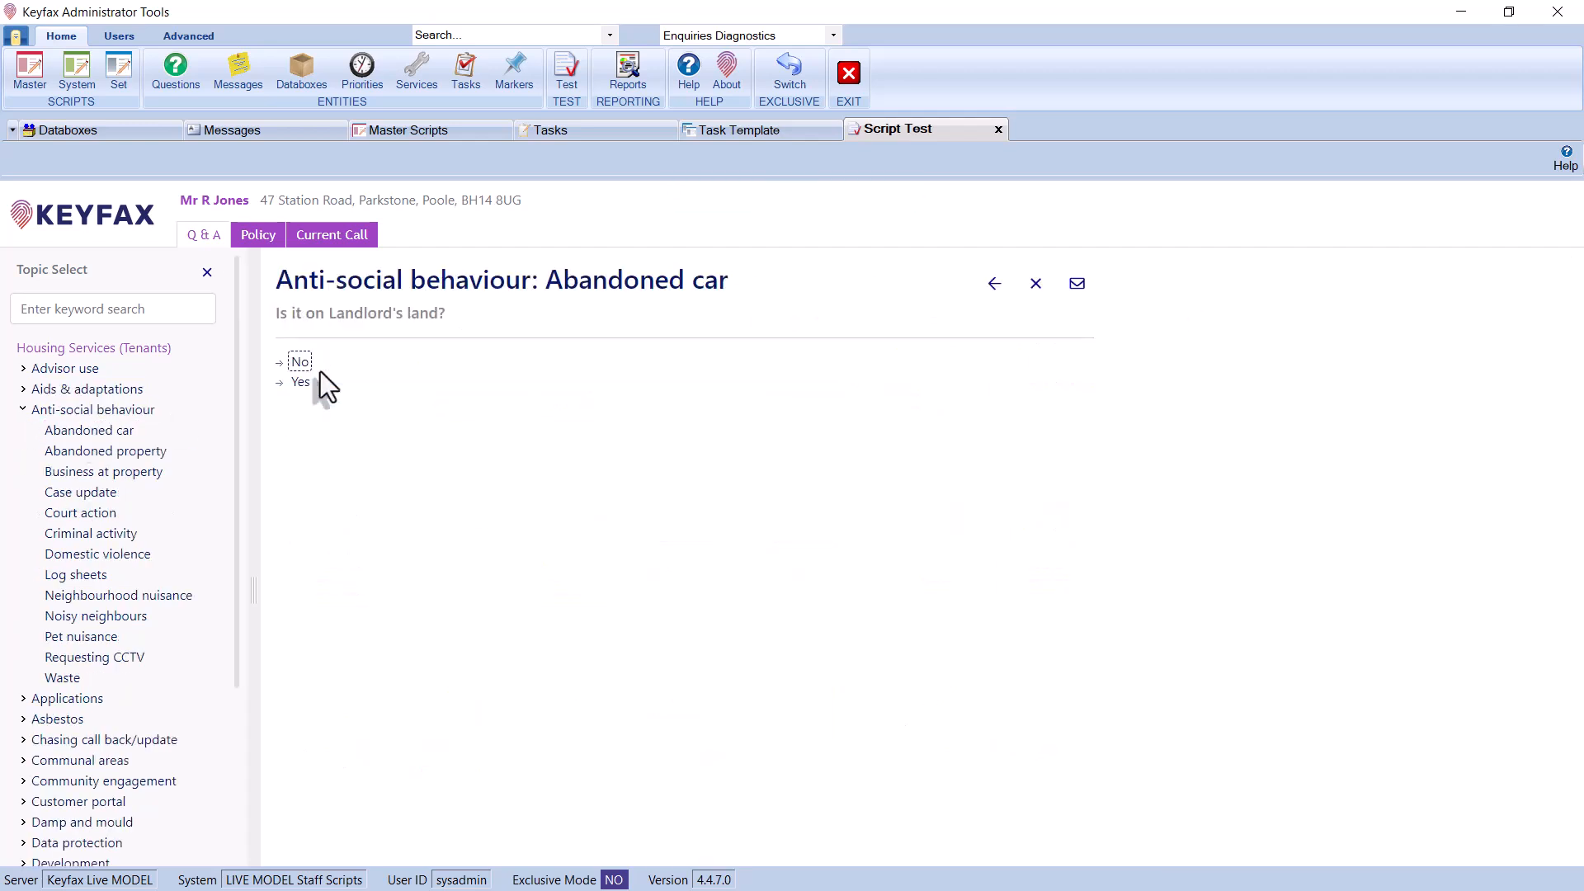
{"action": "left_click", "coordinate": [305, 383]}
Enter the caller's title, surname and address, then continue until the ASB TEST message appears
{"action": "type", "text": "Mr"}
{"action": "key", "text": "Tab"}
{"action": "key", "text": "Tab"}
{"action": "type", "text": "Perren"}
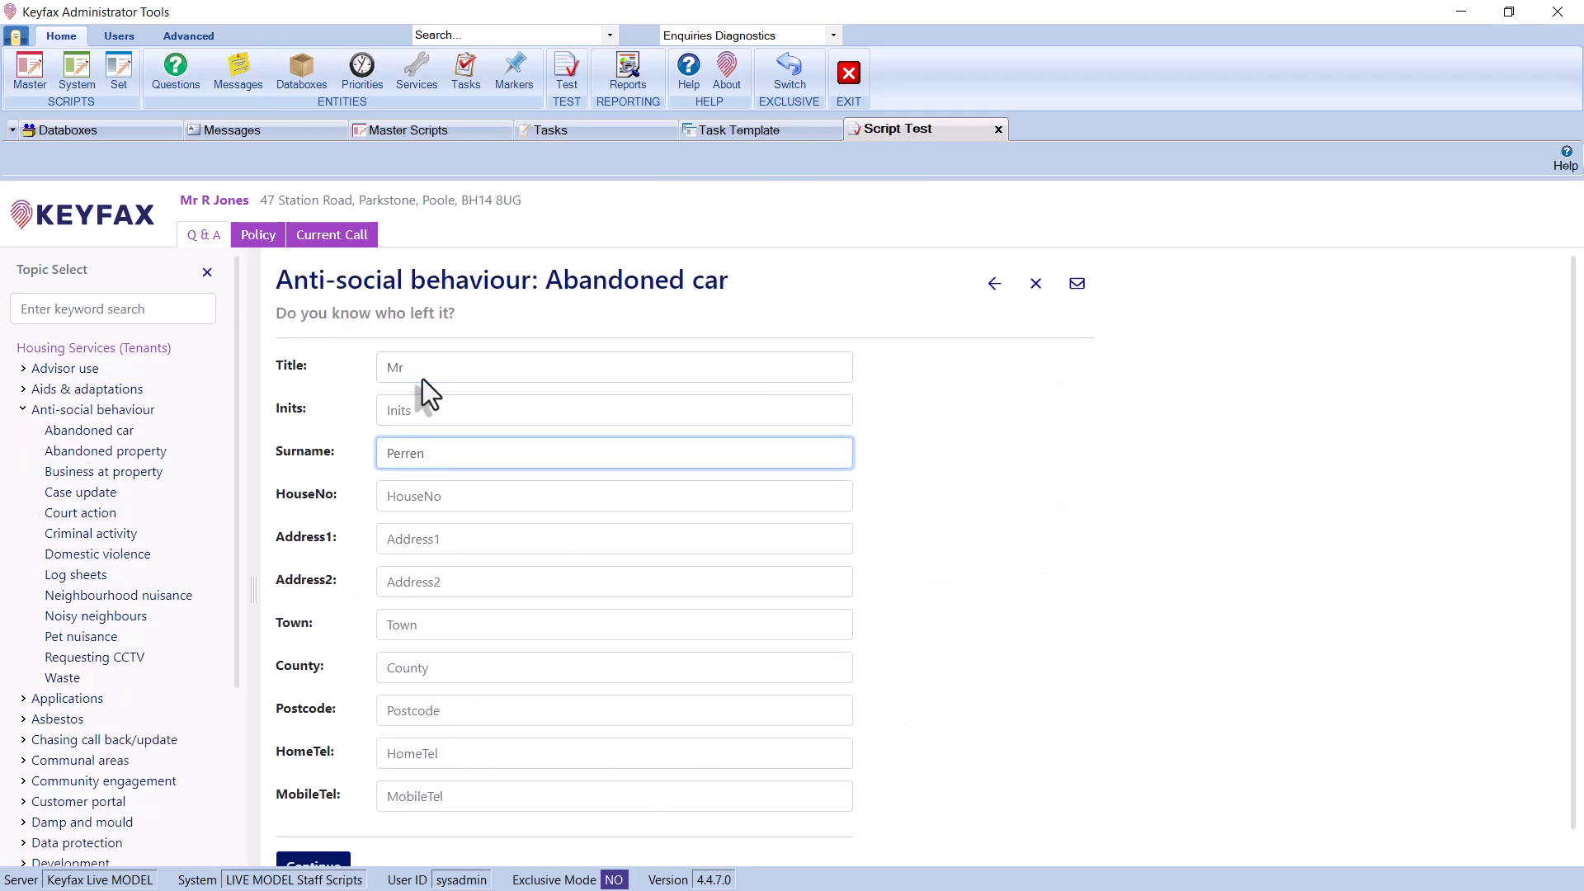
{"action": "key", "text": "Tab"}
{"action": "key", "text": "Tab"}
{"action": "scroll", "coordinate": [353, 681], "scroll_direction": "down", "scroll_amount": 1}
{"action": "left_click", "coordinate": [316, 839]}
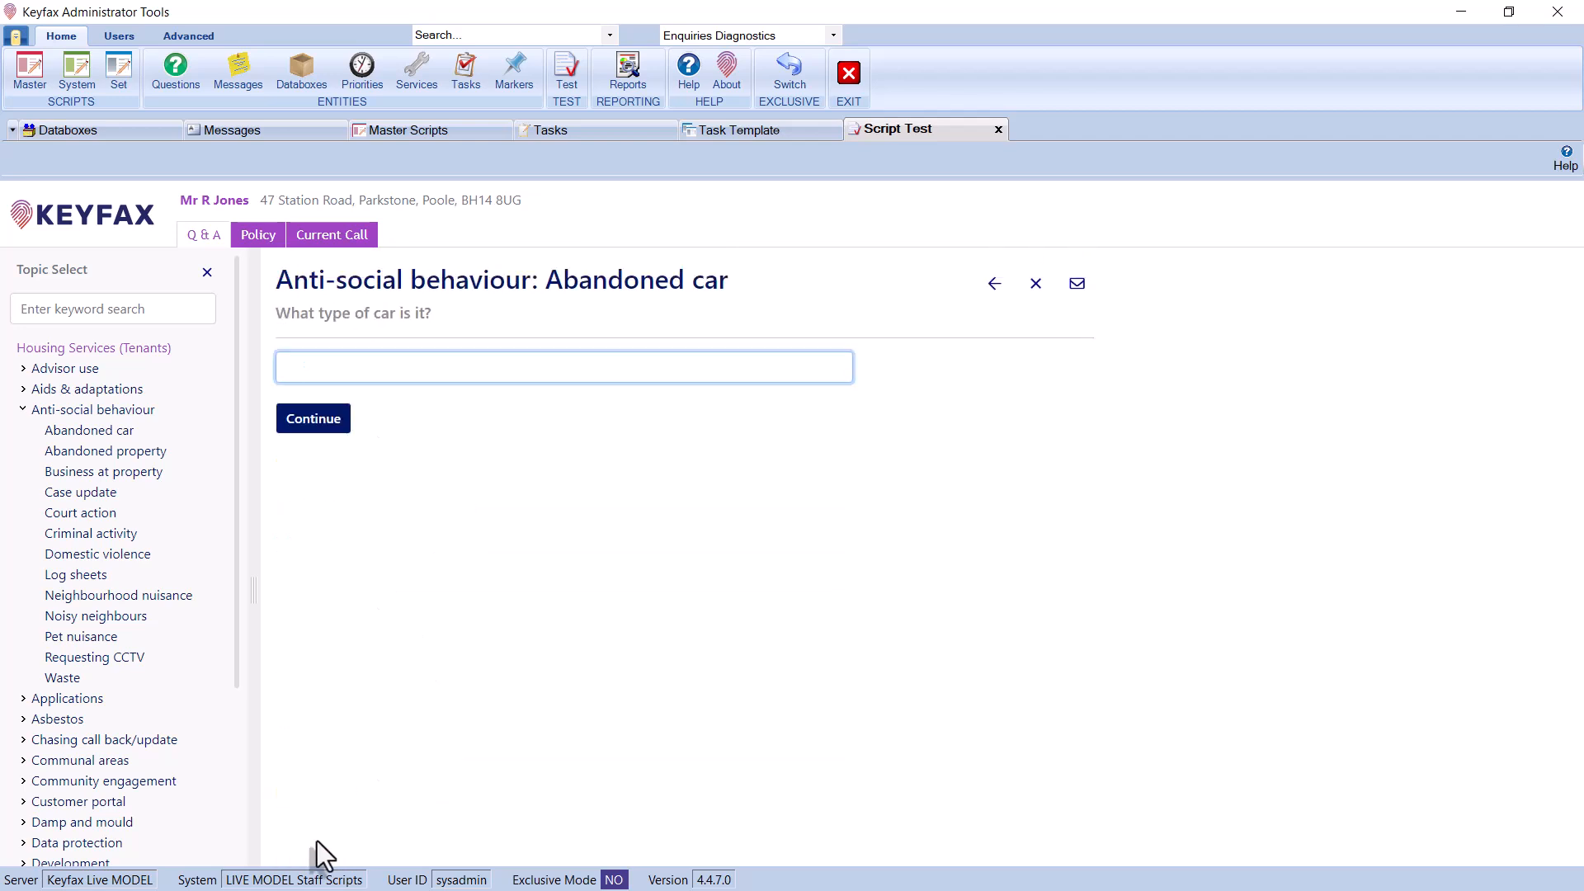
{"action": "key", "text": "Return"}
{"action": "left_click", "coordinate": [635, 350]}
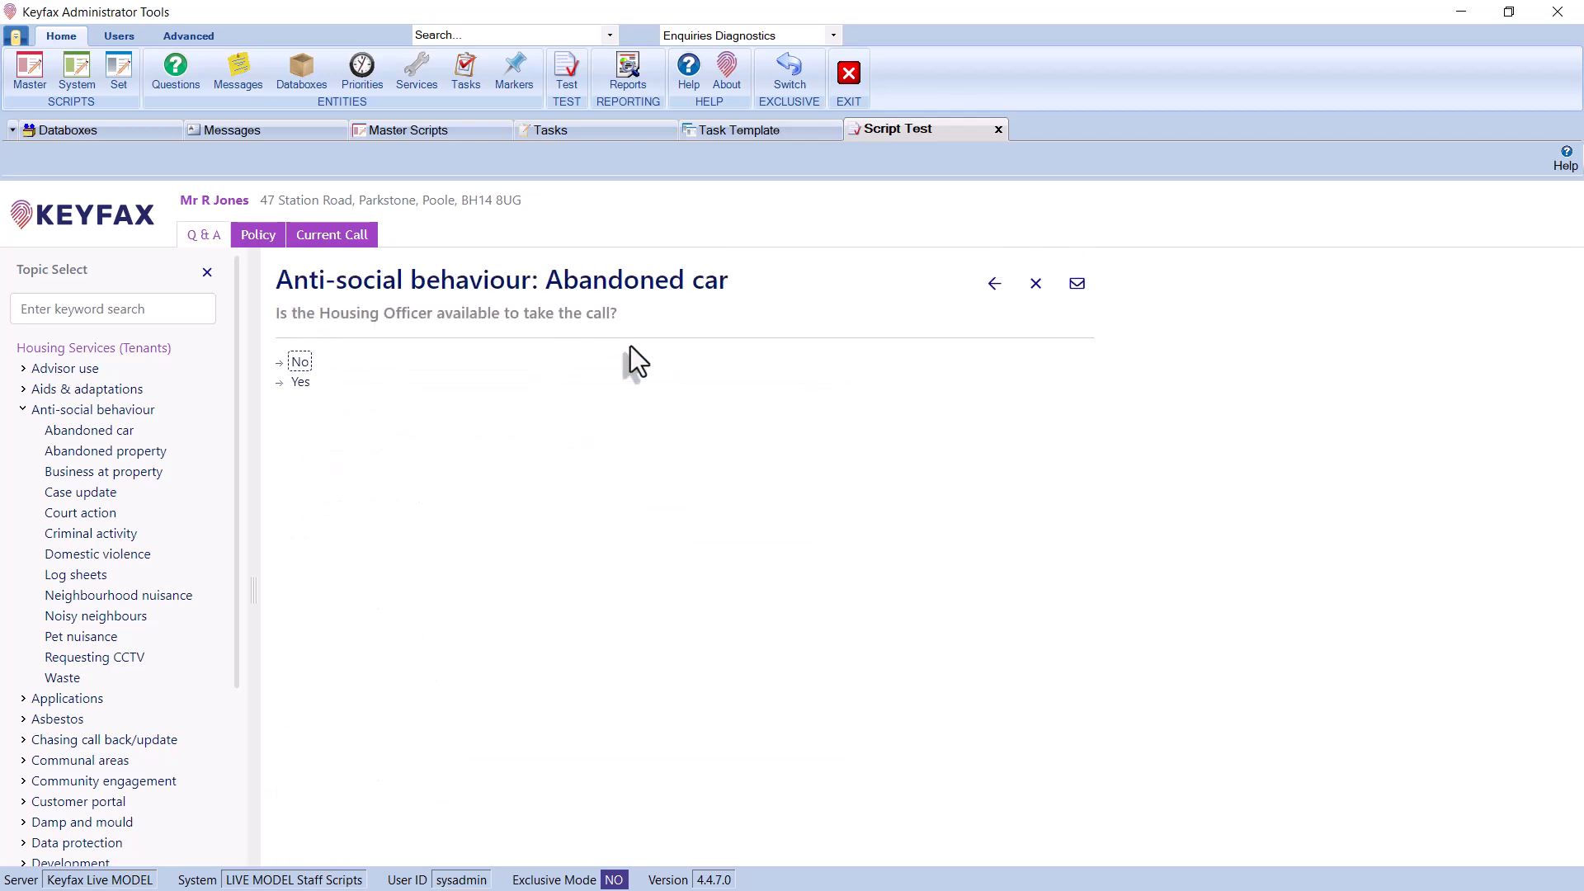
{"action": "left_click", "coordinate": [305, 380]}
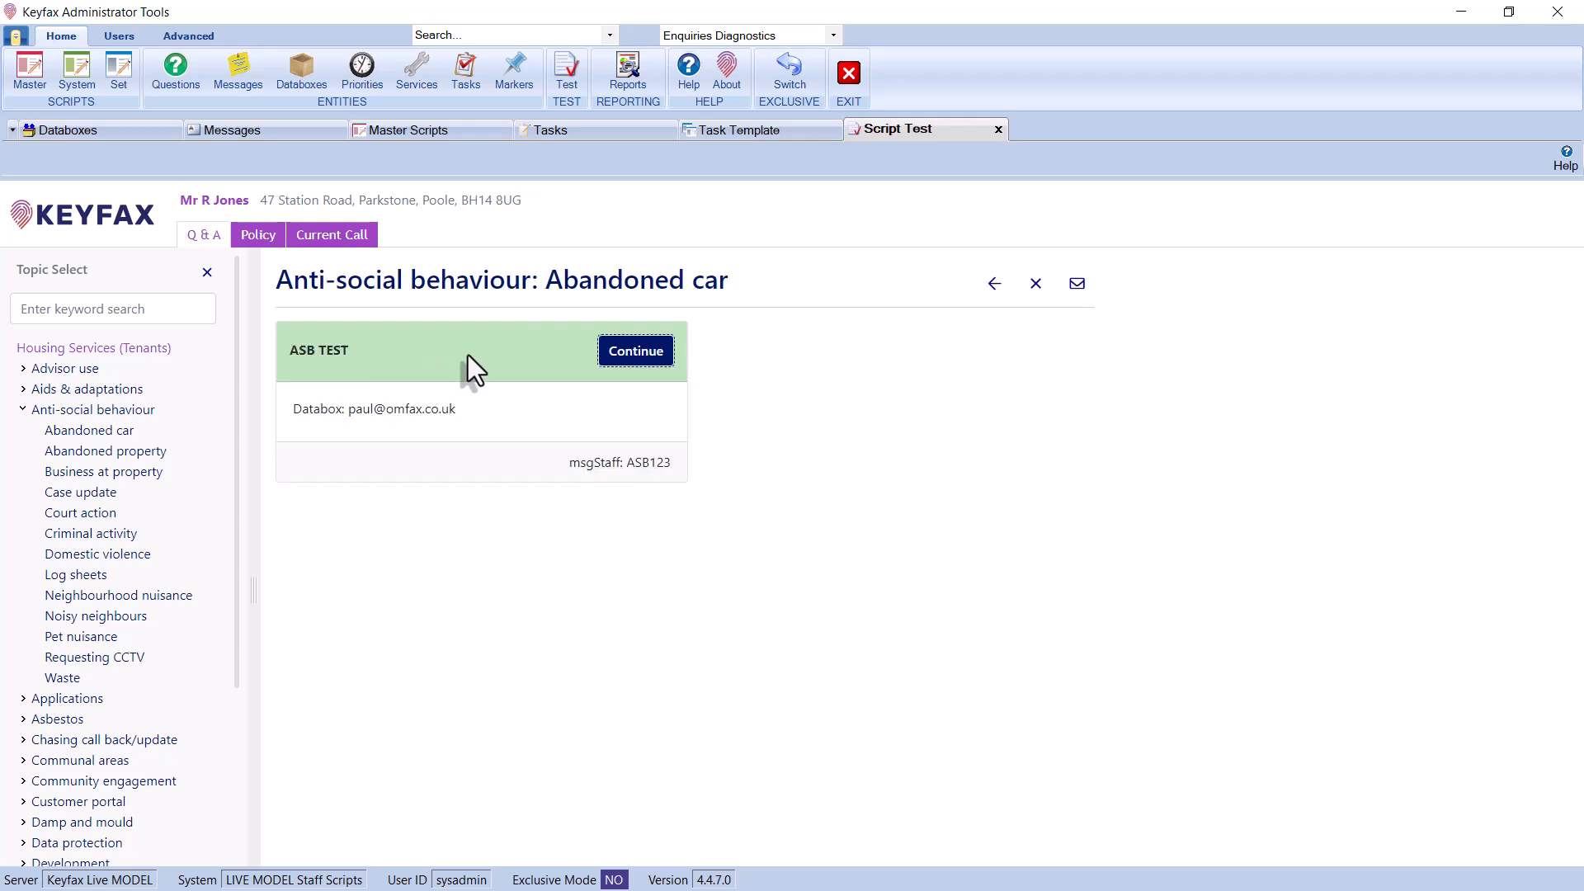
Continue past the ASB TEST message and submit the result to open the ASB006 Abandoned car e-mail
{"action": "left_click", "coordinate": [639, 354]}
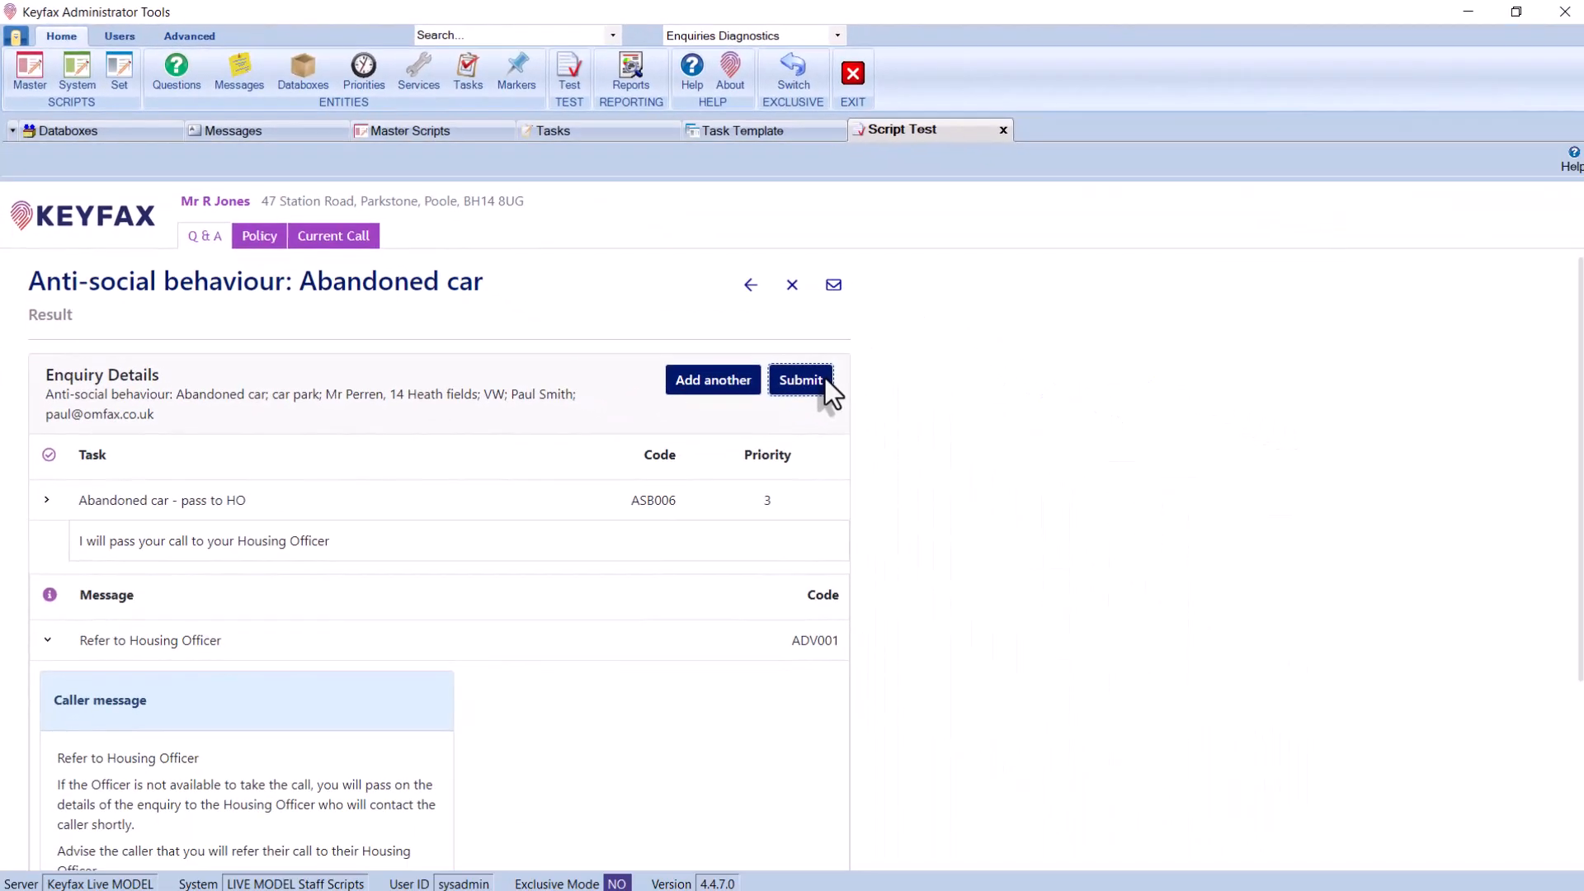
{"action": "left_click", "coordinate": [824, 380]}
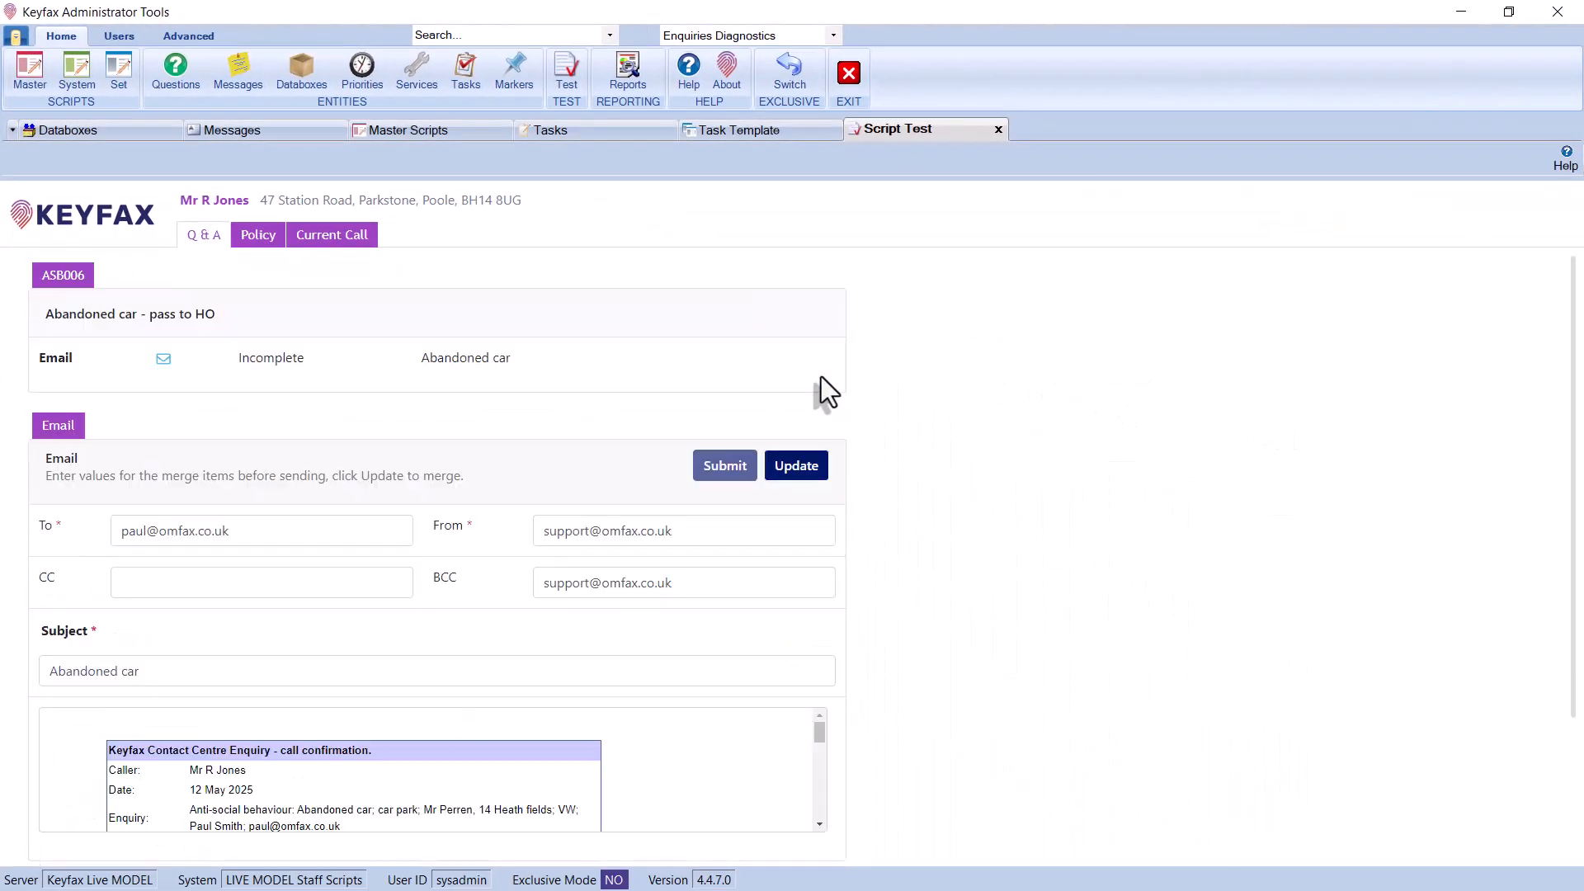